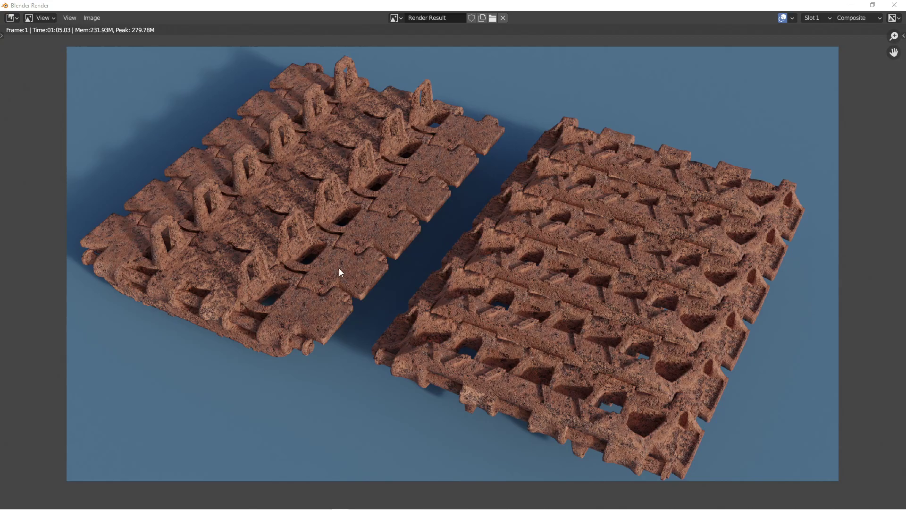
# Step: Examine the rust surface on both rendered track sections up close, and return to the scene window
pyautogui.scroll(-3, 333, 277)
pyautogui.scroll(5, 324, 274)
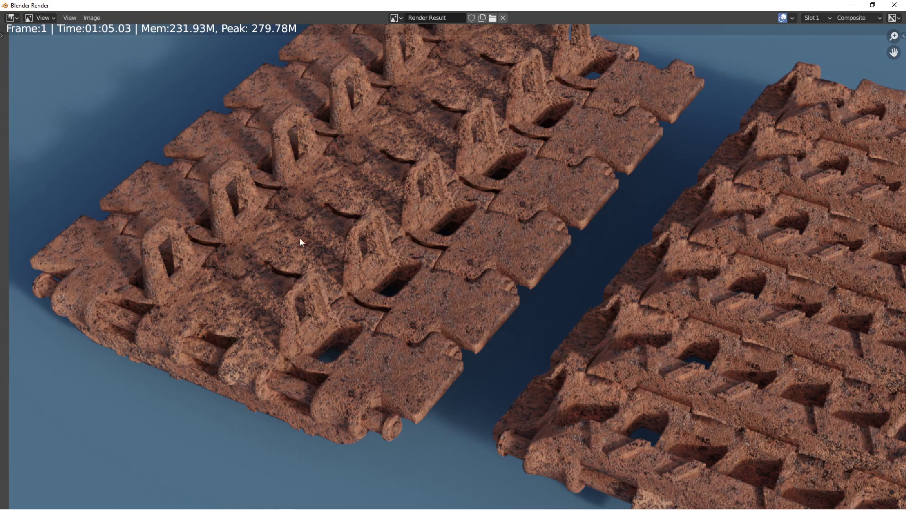
pyautogui.moveTo(688, 446); pyautogui.dragTo(464, 367, button='middle')
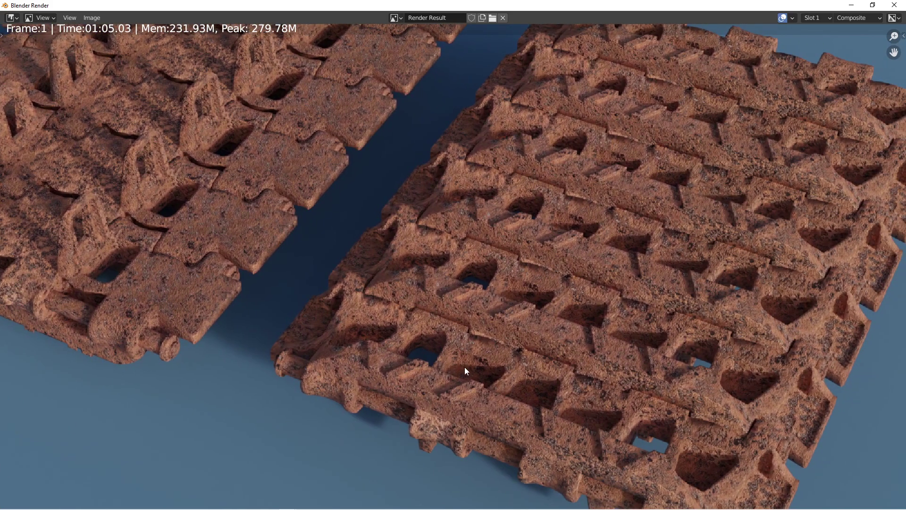
pyautogui.scroll(-4, 571, 234)
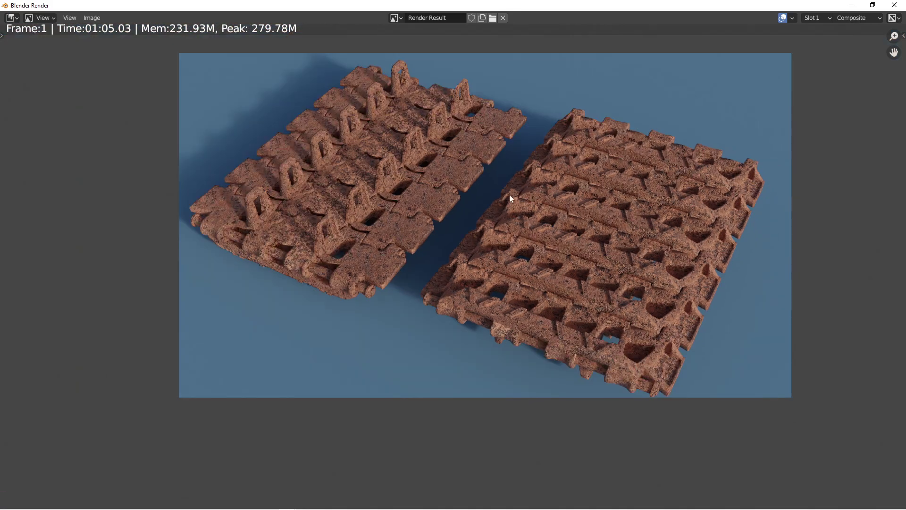
pyautogui.moveTo(509, 198); pyautogui.dragTo(501, 237, button='middle')
pyautogui.scroll(1, 563, 213)
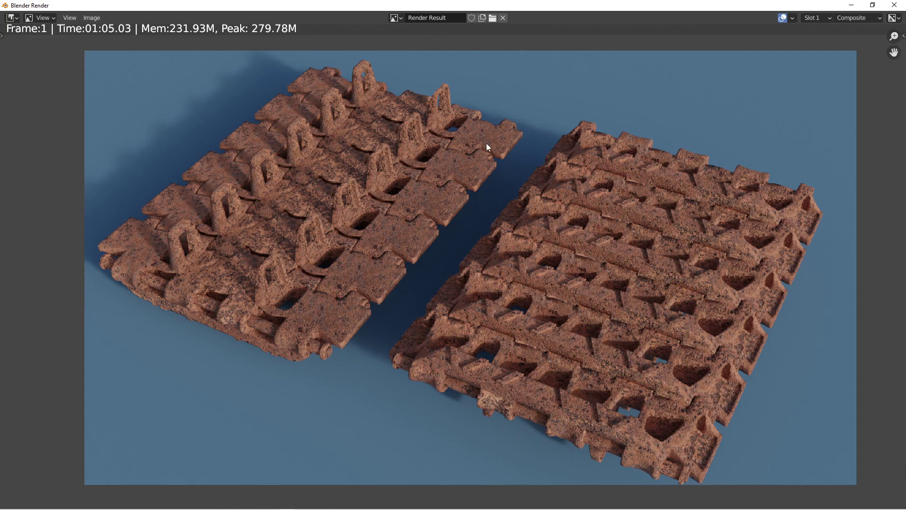
pyautogui.scroll(1, 380, 256)
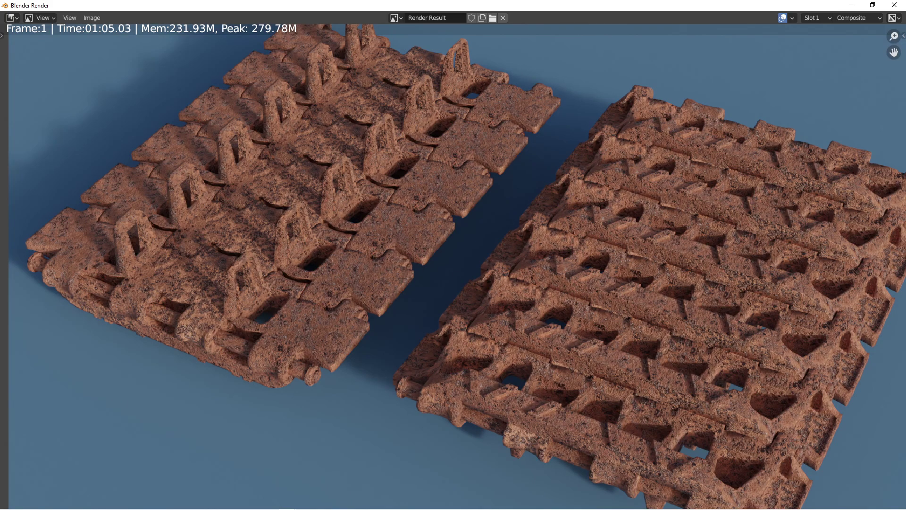
pyautogui.hotkey('alt', 'Tab')
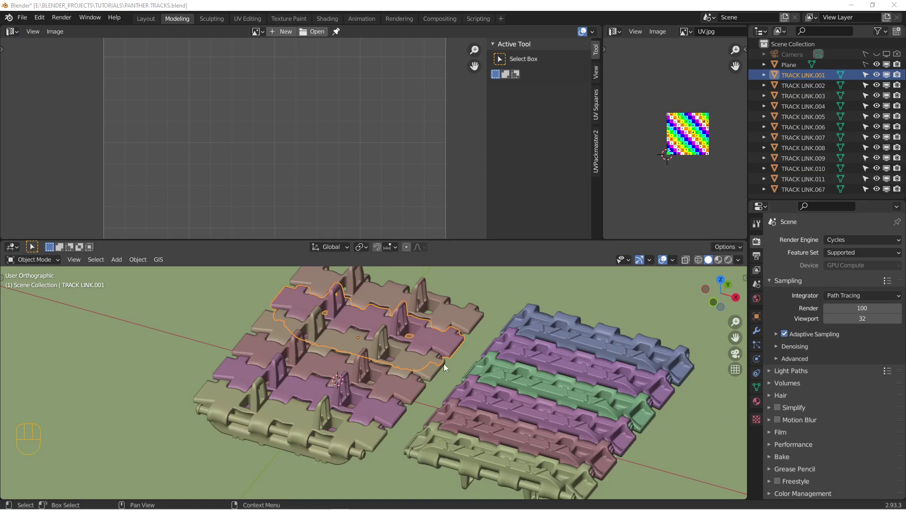
# Step: Place a linked duplicate of a middle track link beside the row and delete it
pyautogui.moveTo(434, 361); pyautogui.dragTo(381, 427, button='middle')
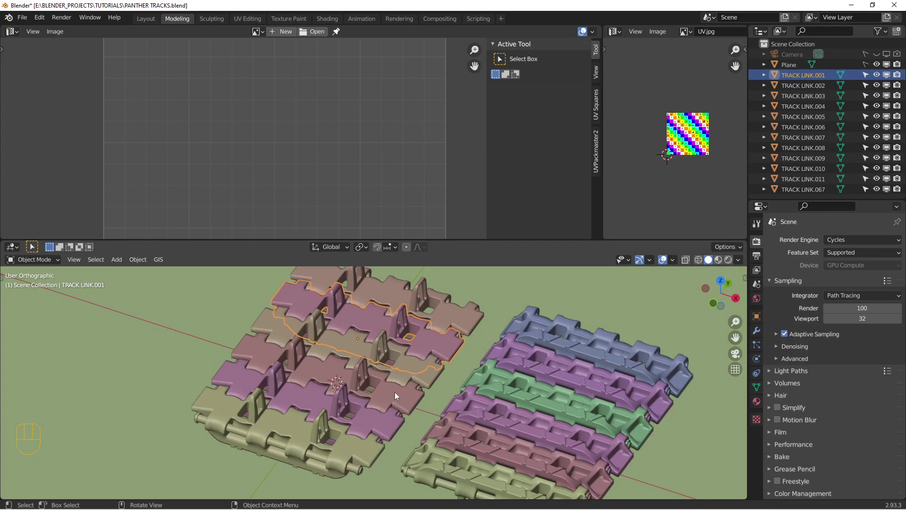
pyautogui.moveTo(395, 392)
pyautogui.mouseDown(button='middle')
pyautogui.moveTo(390, 382)
pyautogui.moveTo(386, 391)
pyautogui.mouseUp(button='middle')
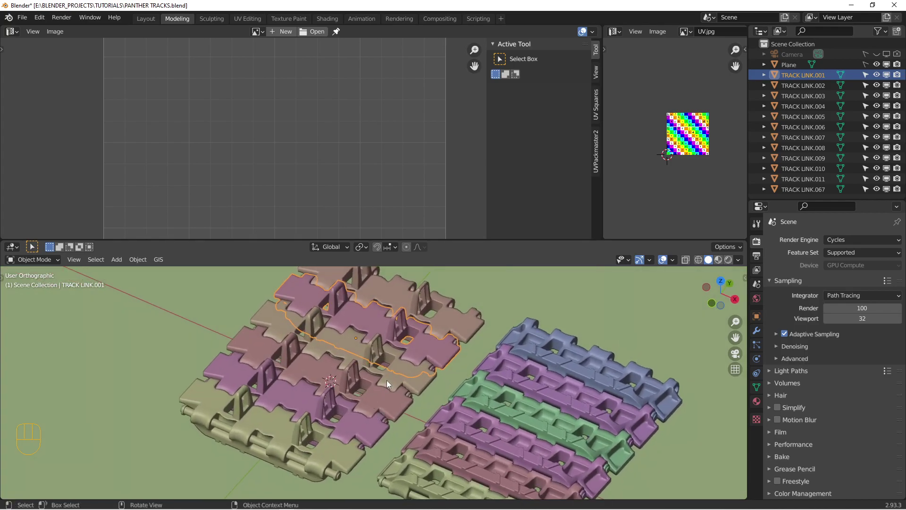
pyautogui.moveTo(390, 371); pyautogui.dragTo(400, 372, button='middle')
pyautogui.click(392, 381)
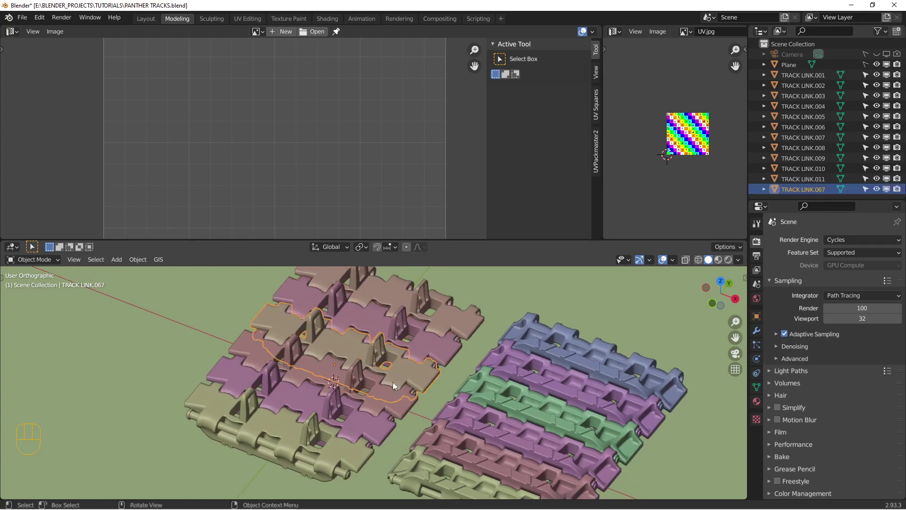
pyautogui.hotkey('alt', 'd')
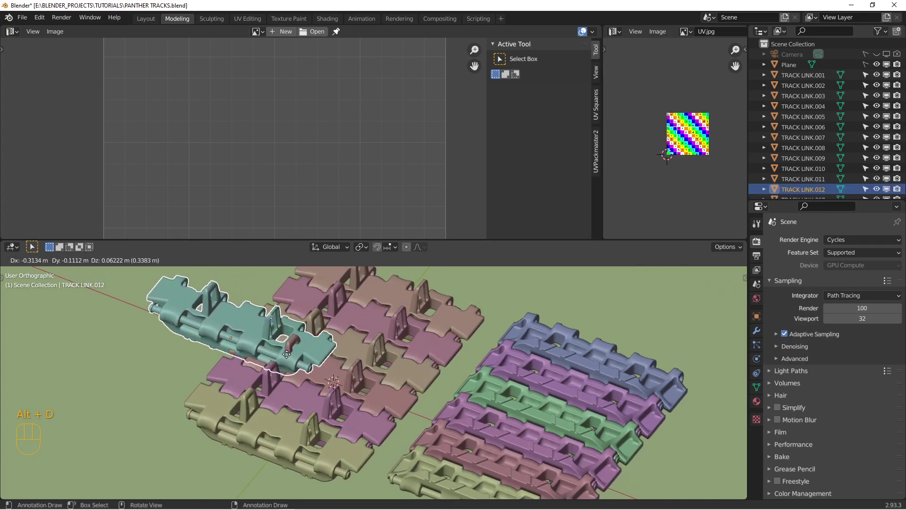
pyautogui.click(282, 351)
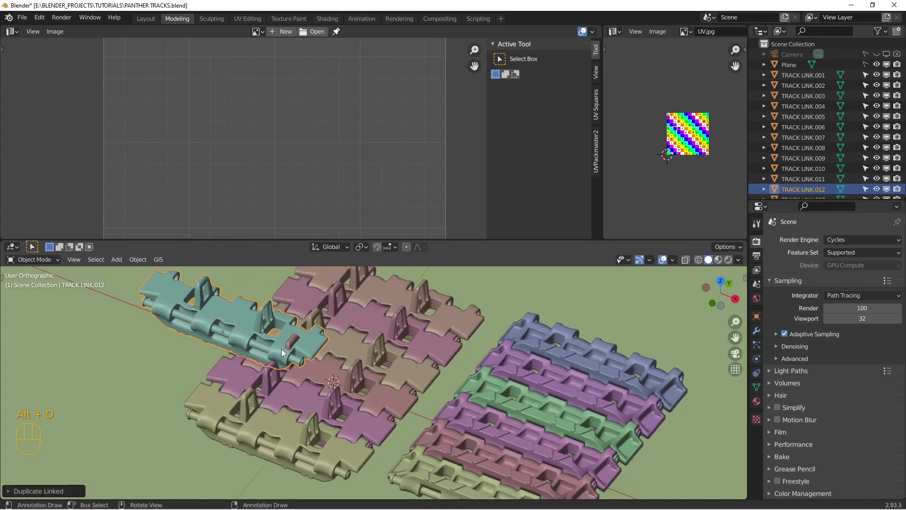
pyautogui.press('x')
pyautogui.click(324, 343)
# Step: Enter Edit Mode on a middle track link, inspect its UV layout in a maximized UV editor, and restore the layout
pyautogui.click(328, 383)
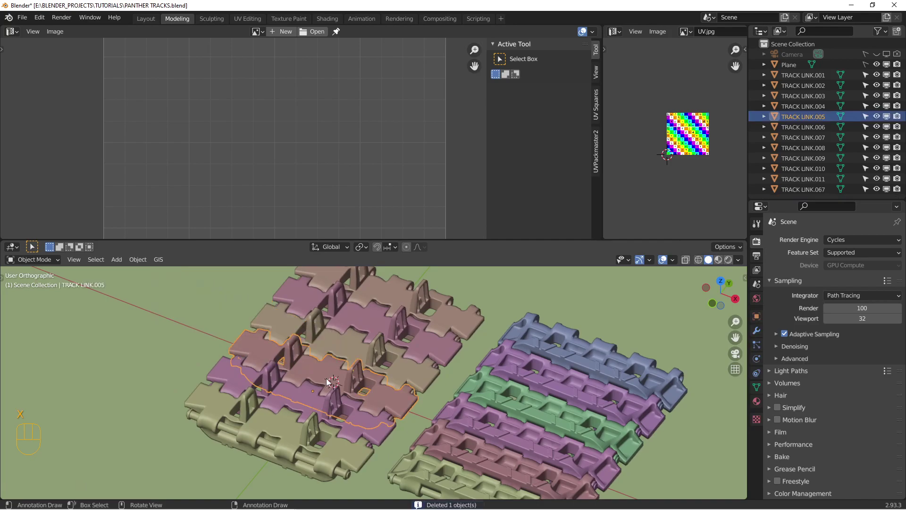
pyautogui.press('Tab')
pyautogui.hotkey('ctrl', 'space')
pyautogui.scroll(-1, 429, 268)
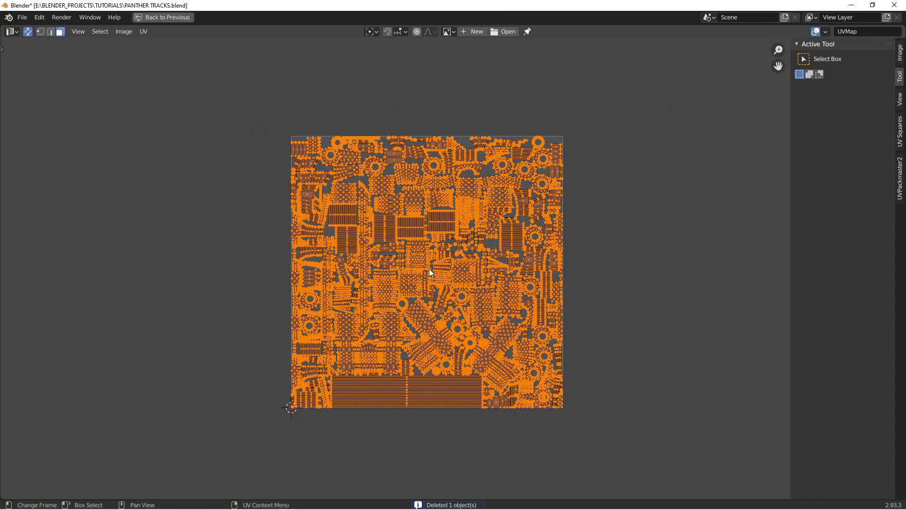
pyautogui.scroll(1, 429, 268)
pyautogui.moveTo(226, 69); pyautogui.dragTo(638, 484)
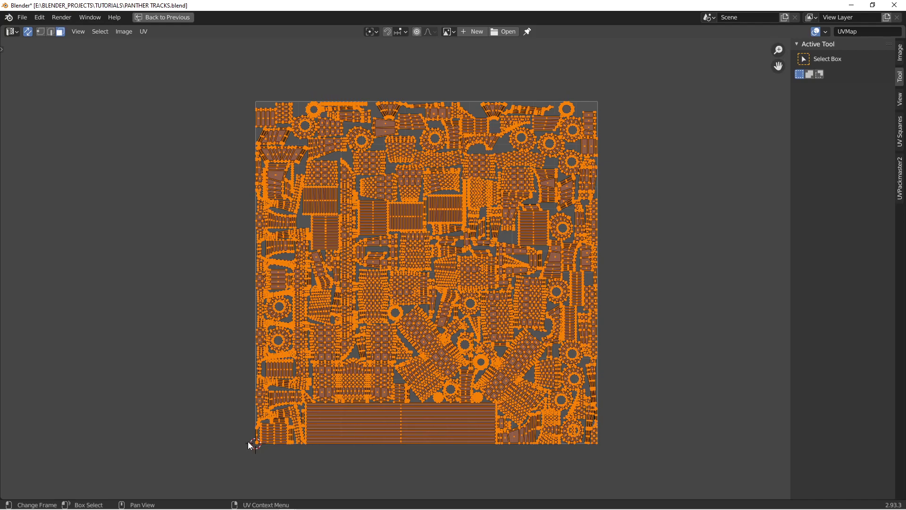
pyautogui.moveTo(499, 315); pyautogui.dragTo(480, 293, button='middle')
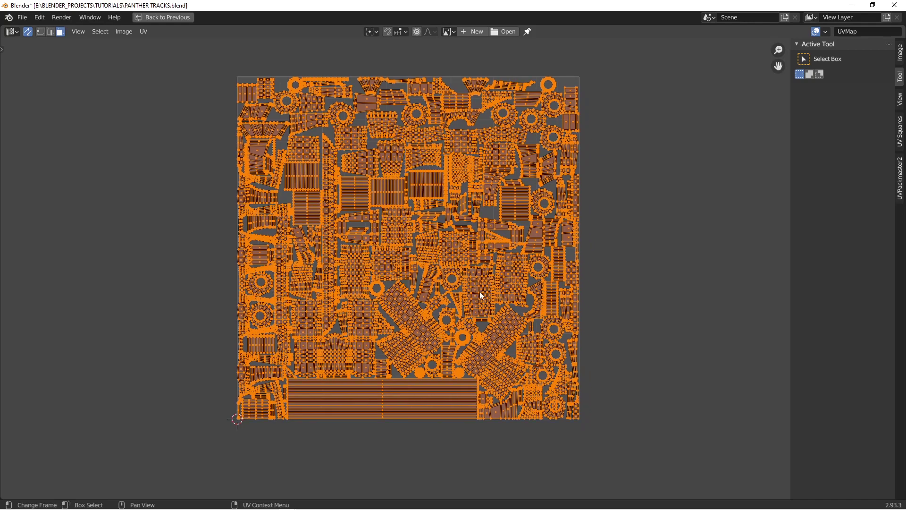
pyautogui.hotkey('ctrl', 'space')
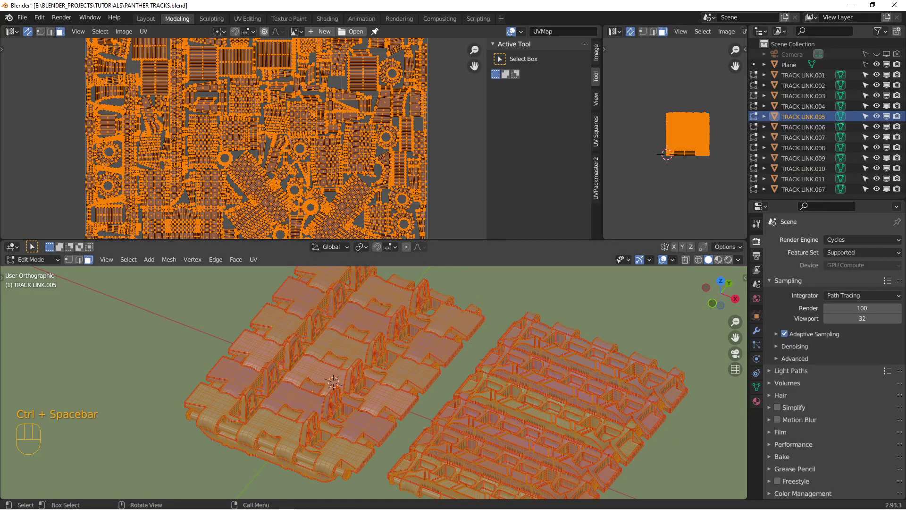
pyautogui.moveTo(328, 145); pyautogui.dragTo(332, 141, button='middle')
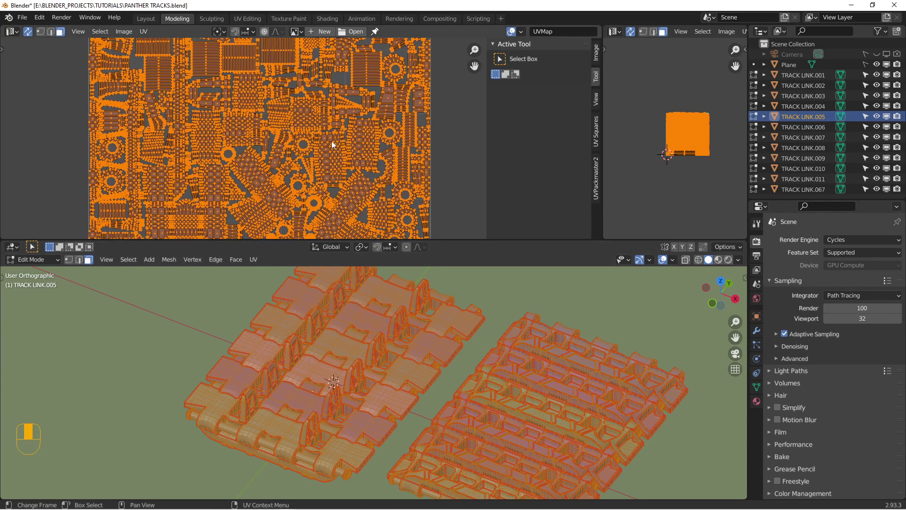
# Step: Switch the UV editor area to the Shader Editor to display the TRACK SHADER nodes
pyautogui.click(16, 33)
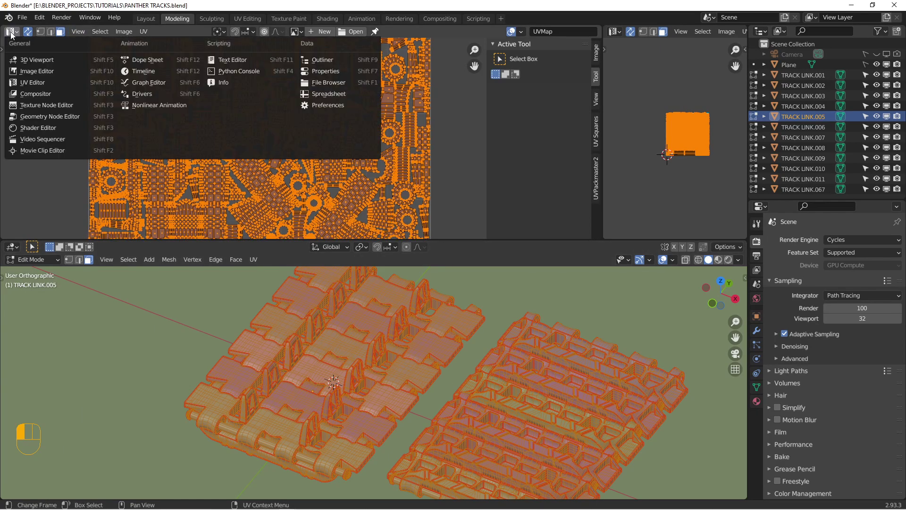
pyautogui.click(29, 125)
pyautogui.moveTo(30, 124); pyautogui.dragTo(60, 123, button='middle')
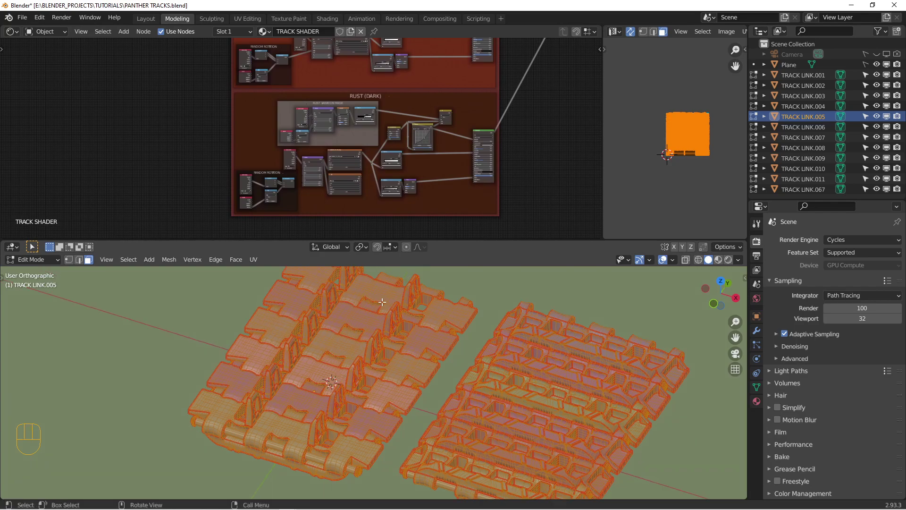
# Step: Return to Object Mode, select three adjacent middle track links and isolate them in local view
pyautogui.press('Tab')
pyautogui.moveTo(381, 381); pyautogui.dragTo(369, 384, button='middle')
pyautogui.keyDown('shift'); pyautogui.click(395, 399); pyautogui.keyUp('shift')
pyautogui.keyDown('shift'); pyautogui.click(396, 398); pyautogui.keyUp('shift')
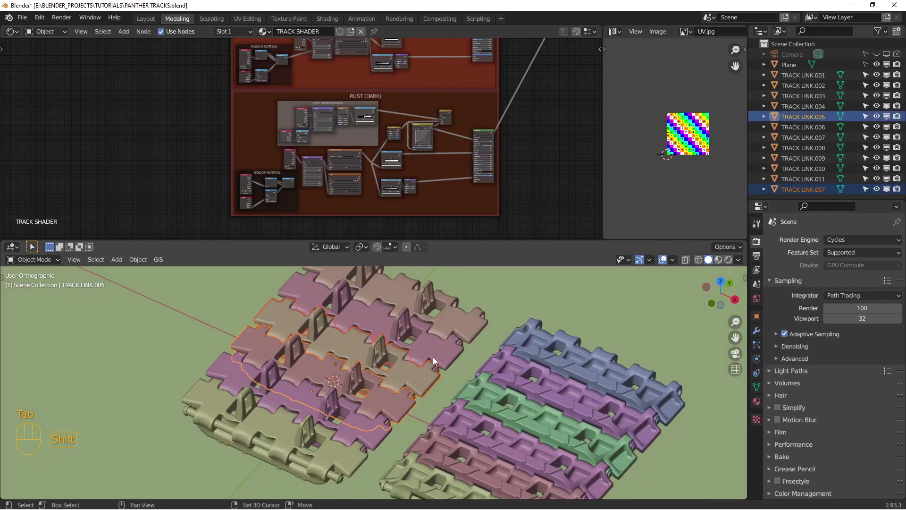
pyautogui.keyDown('shift'); pyautogui.click(424, 364); pyautogui.keyUp('shift')
pyautogui.press('KP_Divide')
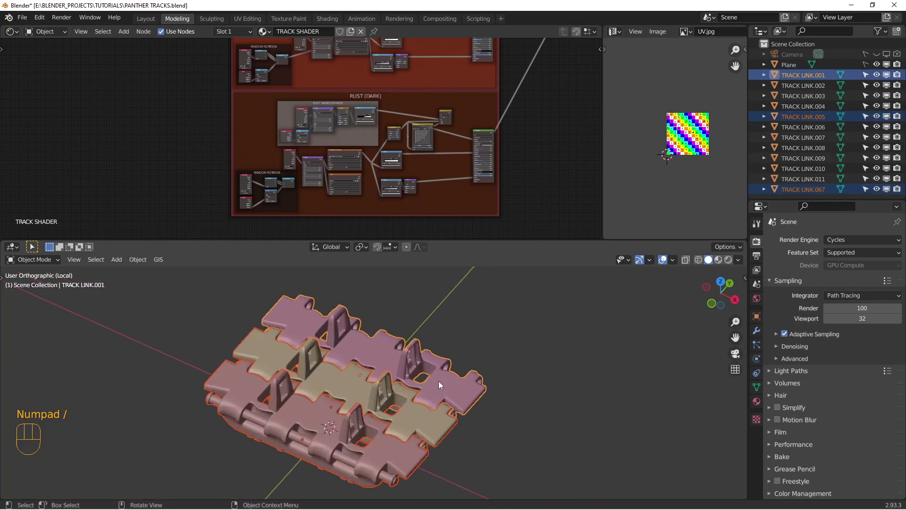
pyautogui.keyDown('alt'); pyautogui.moveTo(438, 381); pyautogui.dragTo(439, 386, button='middle'); pyautogui.keyUp('alt')
pyautogui.keyDown('alt'); pyautogui.keyDown('shift'); pyautogui.moveTo(377, 381); pyautogui.dragTo(454, 379, button='middle'); pyautogui.keyUp('shift'); pyautogui.keyUp('alt')
pyautogui.scroll(3, 389, 140)
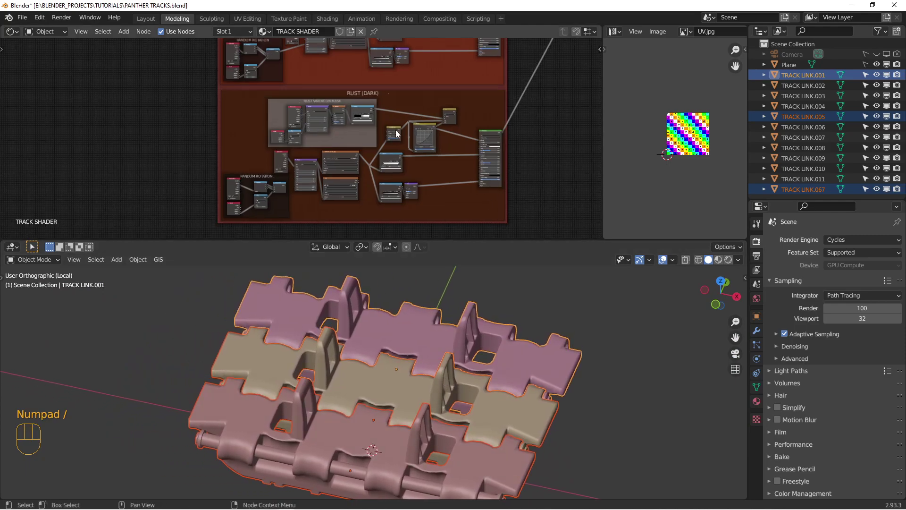
# Step: Enlarge the Shader Editor area and bring the RUST (DARK) node group into close view
pyautogui.scroll(-6, 385, 135)
pyautogui.scroll(-5, 385, 135)
pyautogui.moveTo(423, 88)
pyautogui.mouseDown(button='middle')
pyautogui.moveTo(388, 202)
pyautogui.moveTo(343, 116)
pyautogui.moveTo(380, 173)
pyautogui.moveTo(418, 105)
pyautogui.mouseUp(button='middle')
pyautogui.scroll(5, 418, 105)
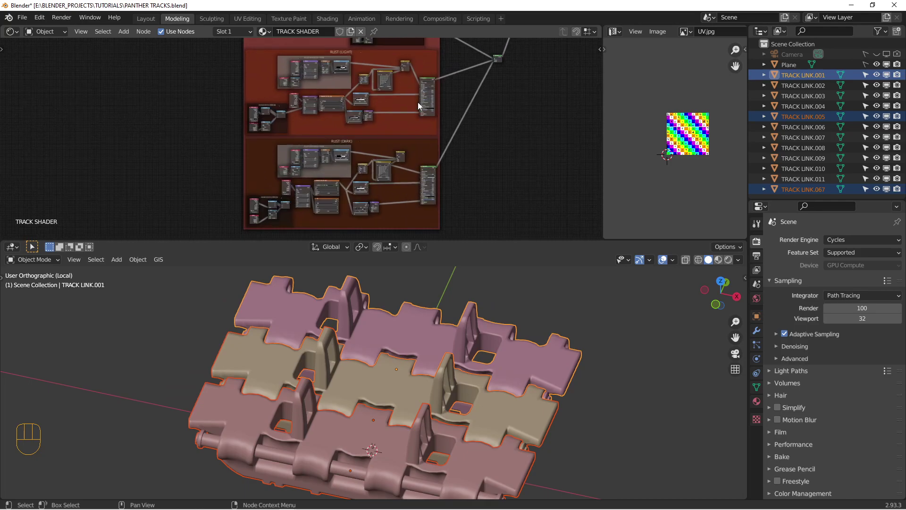
pyautogui.scroll(5, 411, 155)
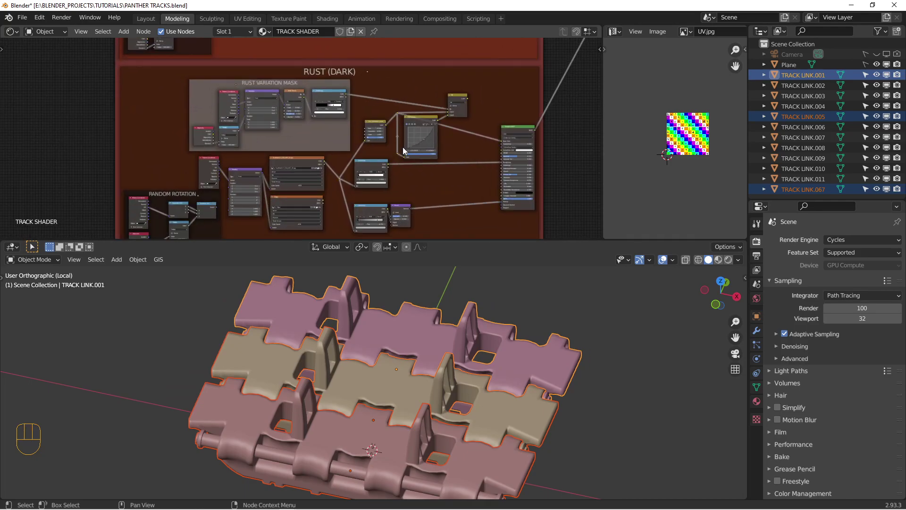
pyautogui.moveTo(319, 170); pyautogui.dragTo(354, 142, button='middle')
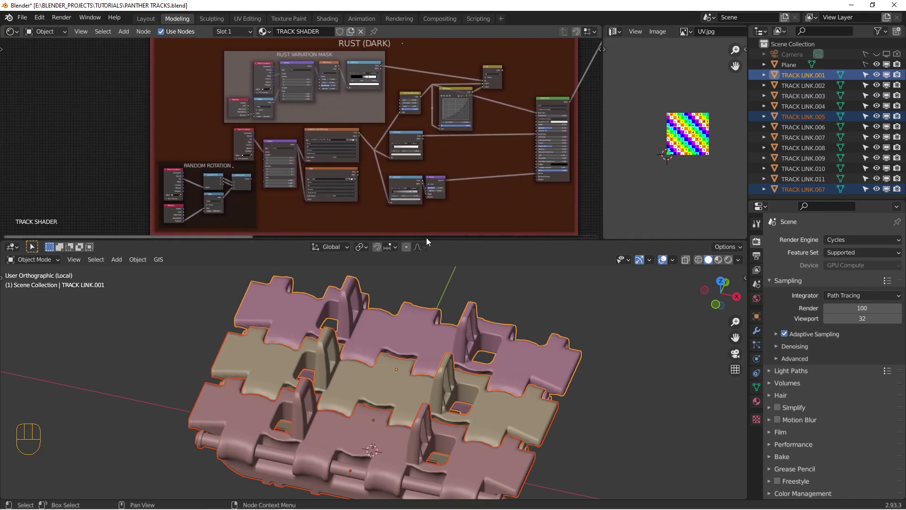
pyautogui.moveTo(427, 239); pyautogui.dragTo(423, 316)
pyautogui.scroll(4, 332, 196)
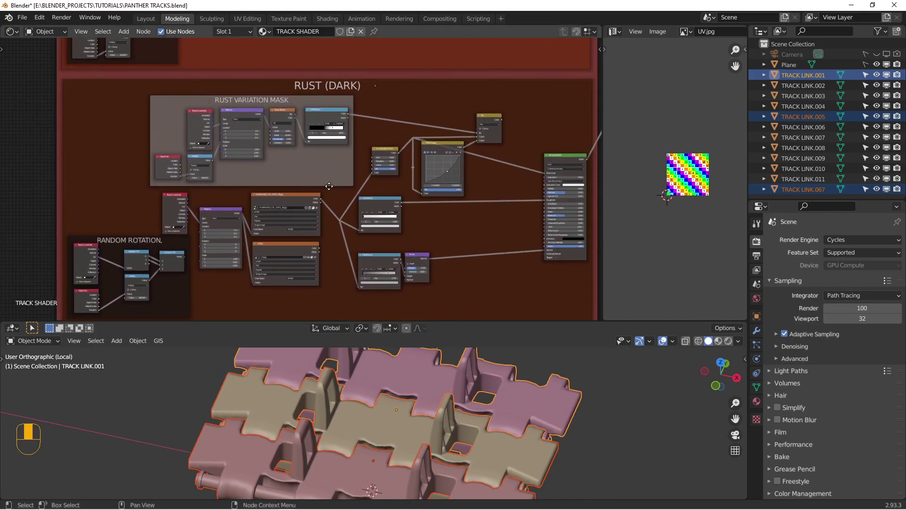
pyautogui.scroll(2, 222, 161)
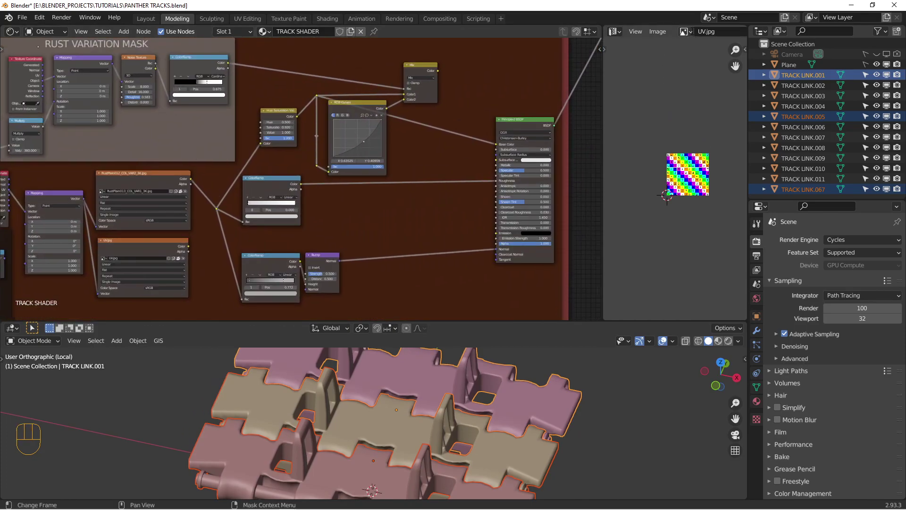
# Step: Display the RustPlain013_COL_VAR1_3K.jpg texture in the image editor and view it whole
pyautogui.click(684, 31)
pyautogui.click(699, 107)
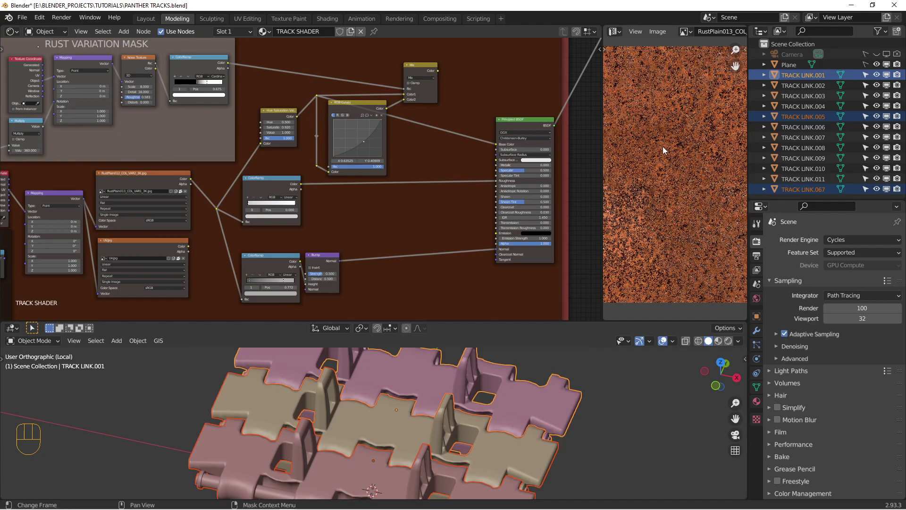
pyautogui.scroll(-5, 663, 150)
pyautogui.scroll(2, 661, 154)
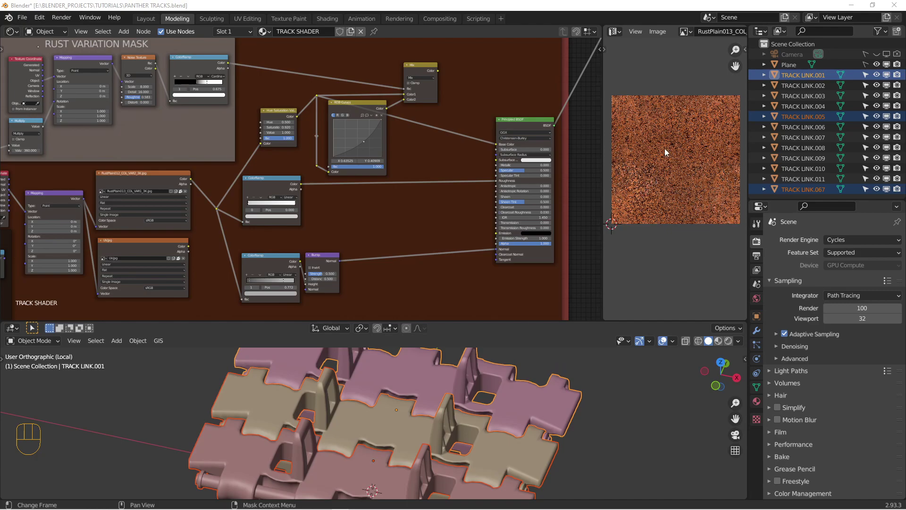
pyautogui.moveTo(669, 167); pyautogui.dragTo(672, 166, button='middle')
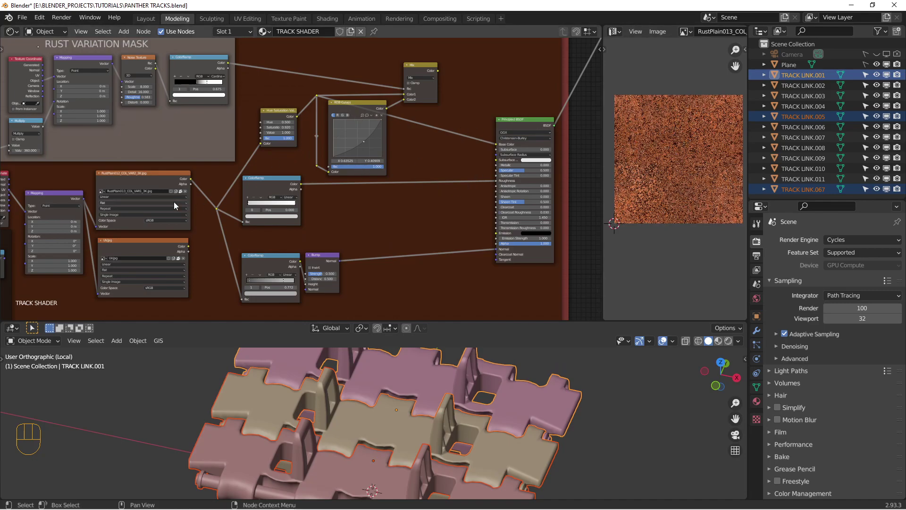
# Step: Connect the UV.jpg texture's Color output to the reroute point in RUST (DARK), replacing the rust texture's link
pyautogui.moveTo(154, 183); pyautogui.dragTo(391, 179, button='middle')
pyautogui.click(251, 177)
pyautogui.scroll(2, 392, 178)
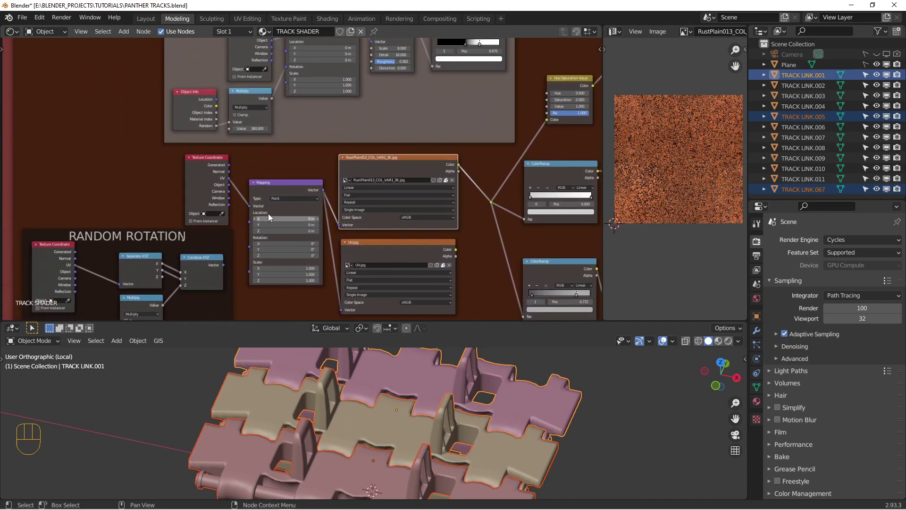
pyautogui.moveTo(358, 251); pyautogui.dragTo(211, 211, button='middle')
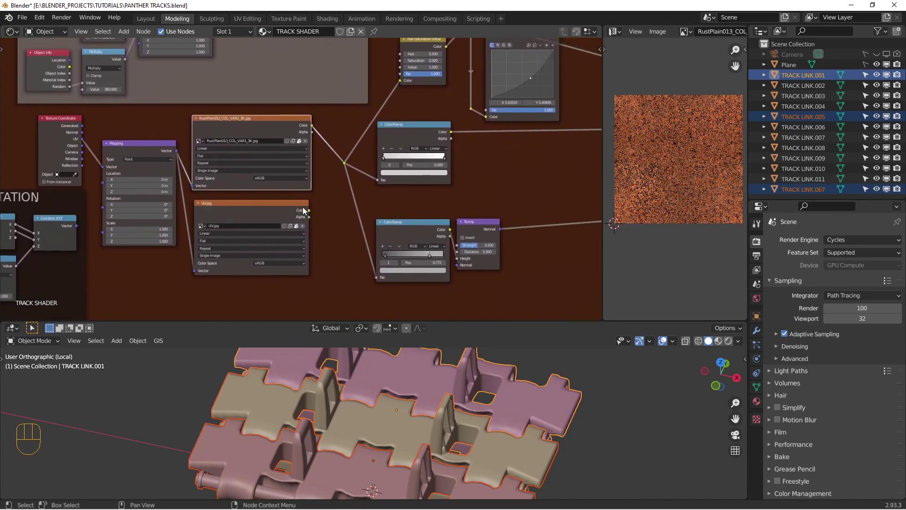
pyautogui.moveTo(309, 210); pyautogui.dragTo(293, 234, button='middle')
pyautogui.moveTo(293, 234); pyautogui.dragTo(329, 188)
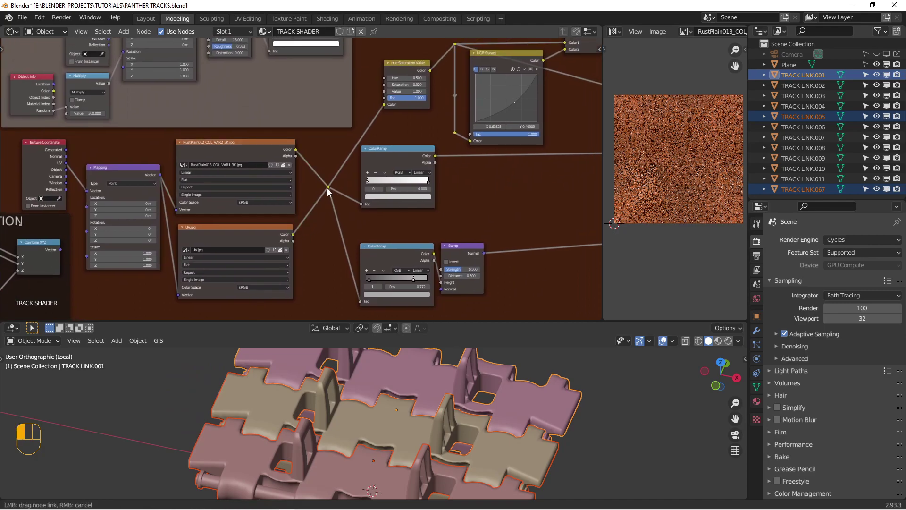
# Step: Select the UV.jpg texture node and display UV.jpg enlarged in the image editor
pyautogui.click(266, 225)
pyautogui.click(685, 31)
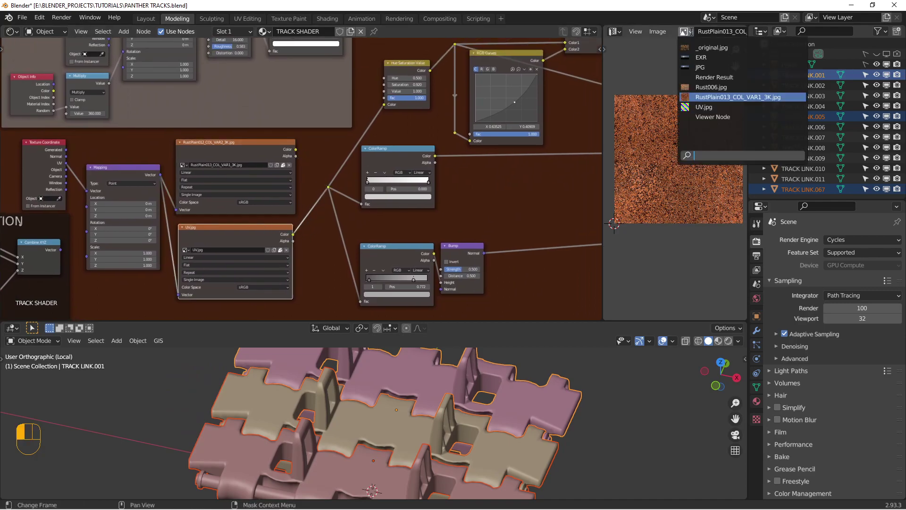
pyautogui.click(687, 107)
pyautogui.scroll(6, 675, 161)
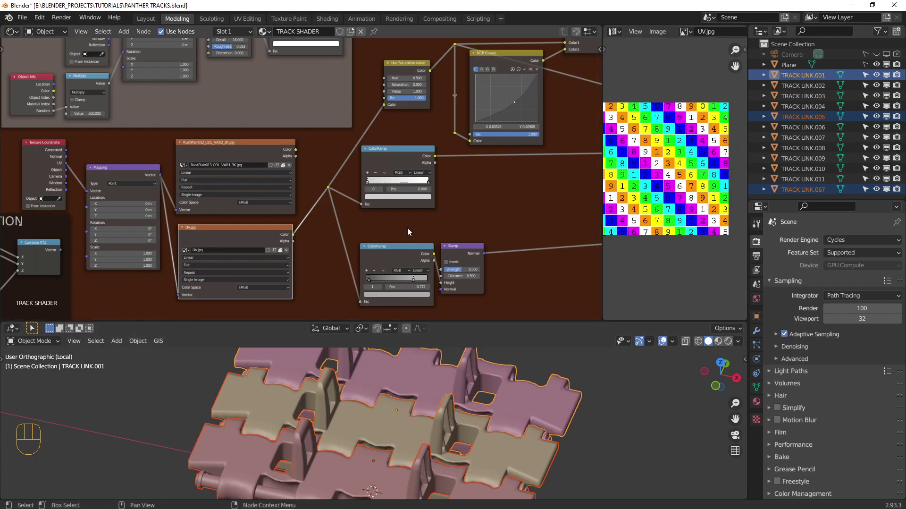
# Step: Examine the RUST (DARK) node chain from the image textures through Hue Saturation Value, ColorRamps and Bump to the Principled BSDF
pyautogui.moveTo(407, 227); pyautogui.dragTo(235, 209, button='middle')
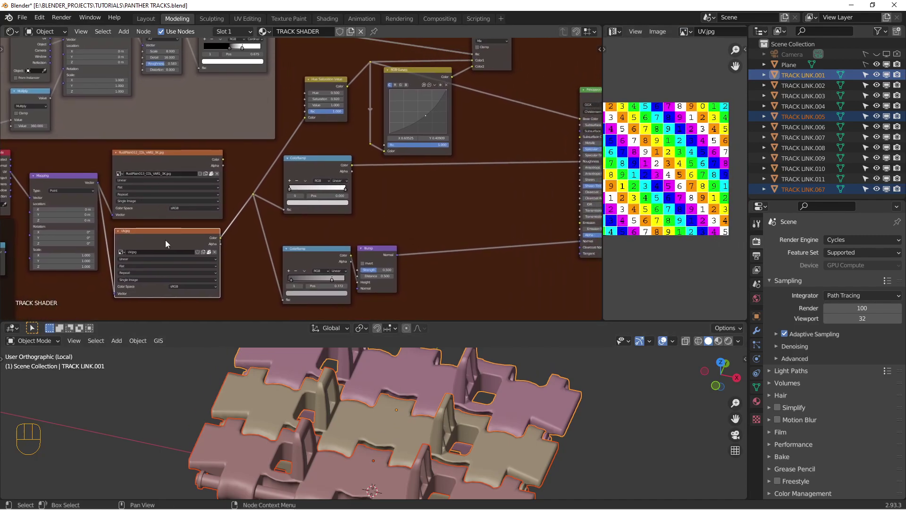
pyautogui.moveTo(358, 190); pyautogui.dragTo(270, 217, button='middle')
pyautogui.scroll(-2, 325, 121)
pyautogui.moveTo(329, 118); pyautogui.dragTo(324, 134, button='middle')
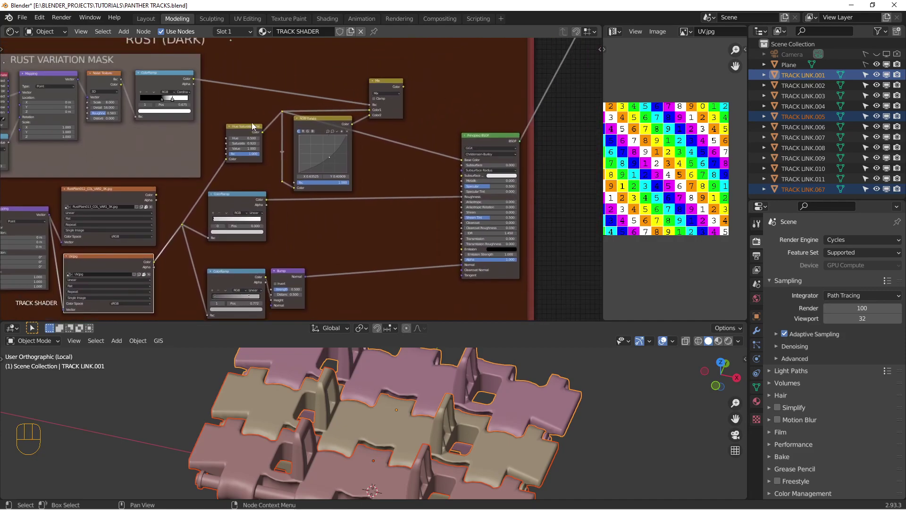
pyautogui.scroll(2, 237, 129)
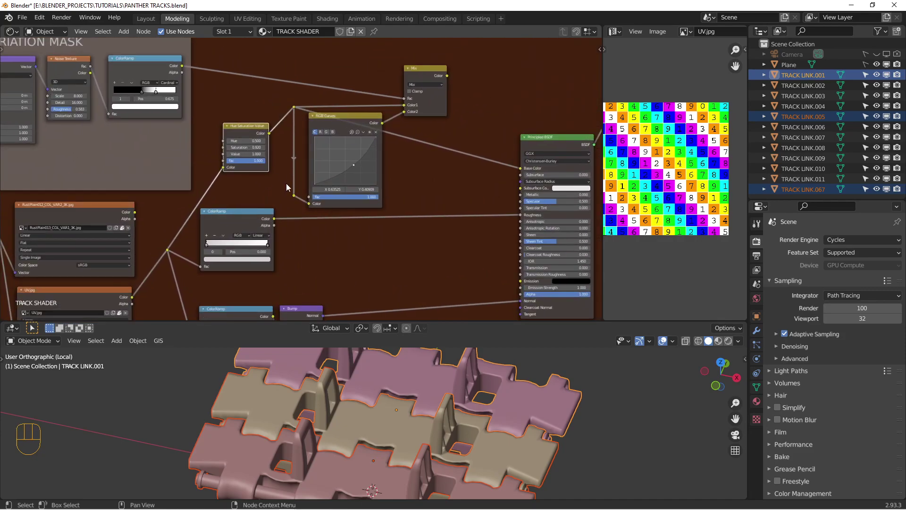
pyautogui.moveTo(230, 219); pyautogui.dragTo(227, 150, button='middle')
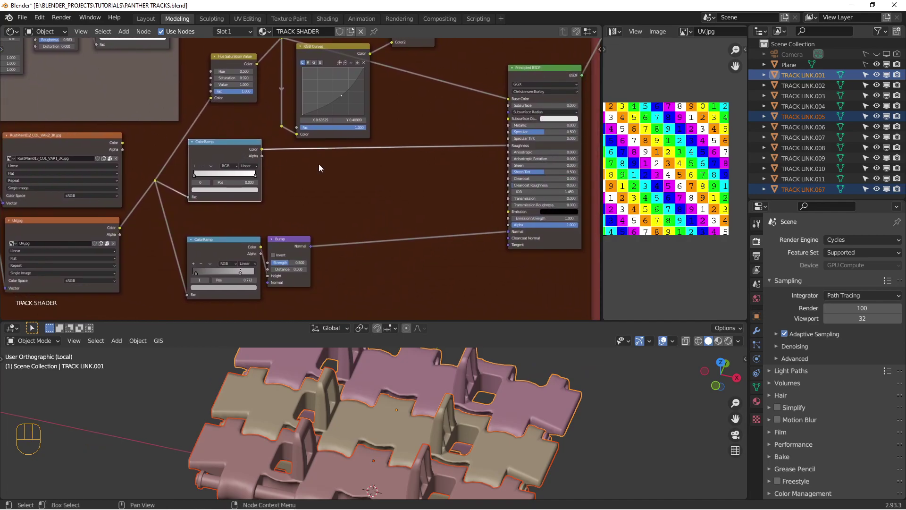
pyautogui.moveTo(318, 168); pyautogui.dragTo(305, 171, button='middle')
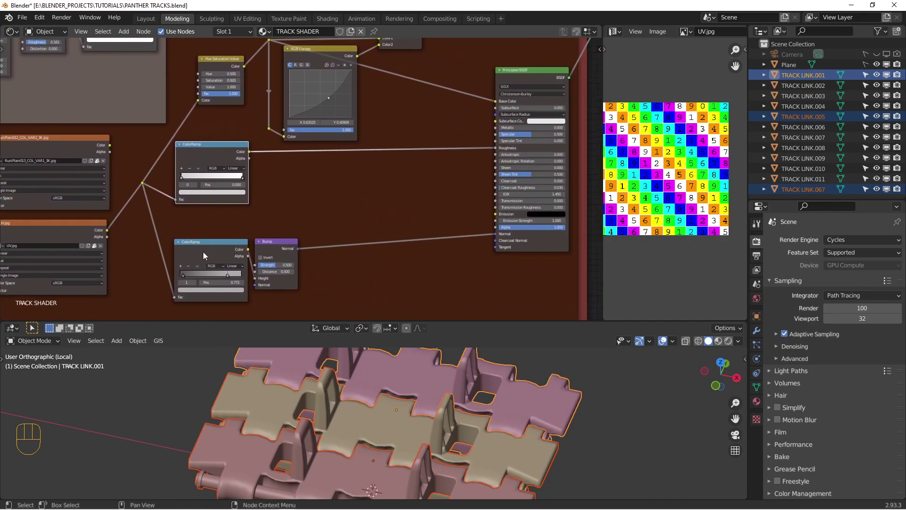
pyautogui.moveTo(483, 179); pyautogui.dragTo(347, 217, button='middle')
pyautogui.scroll(-3, 369, 201)
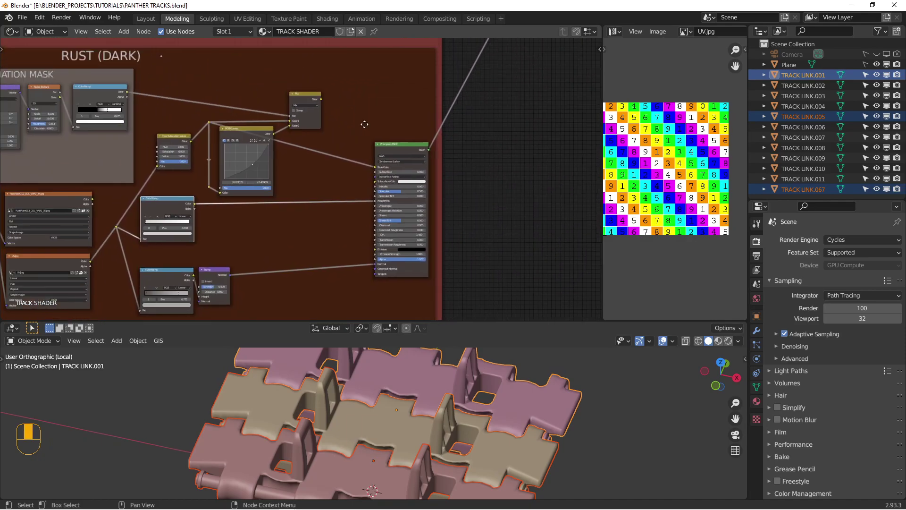
pyautogui.scroll(3, 438, 177)
pyautogui.moveTo(438, 178); pyautogui.dragTo(460, 152, button='middle')
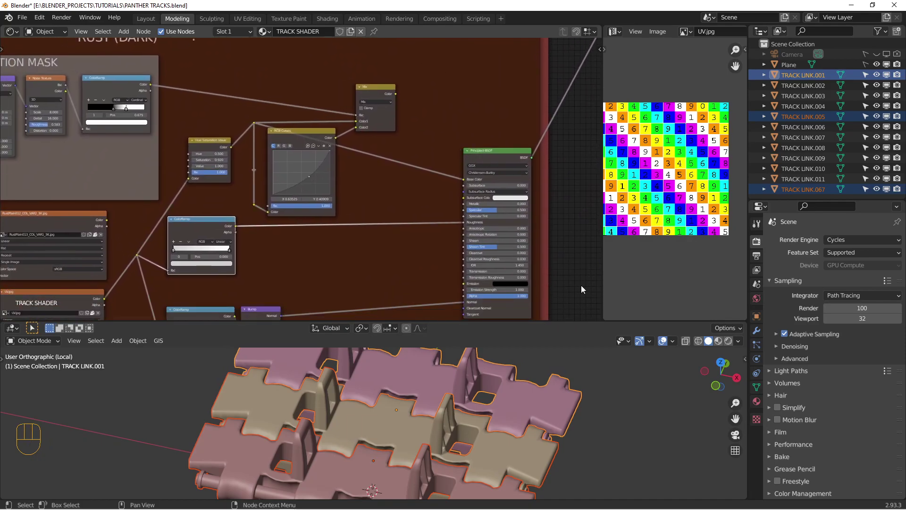
# Step: Switch the 3D viewport to rendered shading and preview the RUST (DARK) Principled BSDF on the track links in an enlarged, top-down view
pyautogui.click(728, 341)
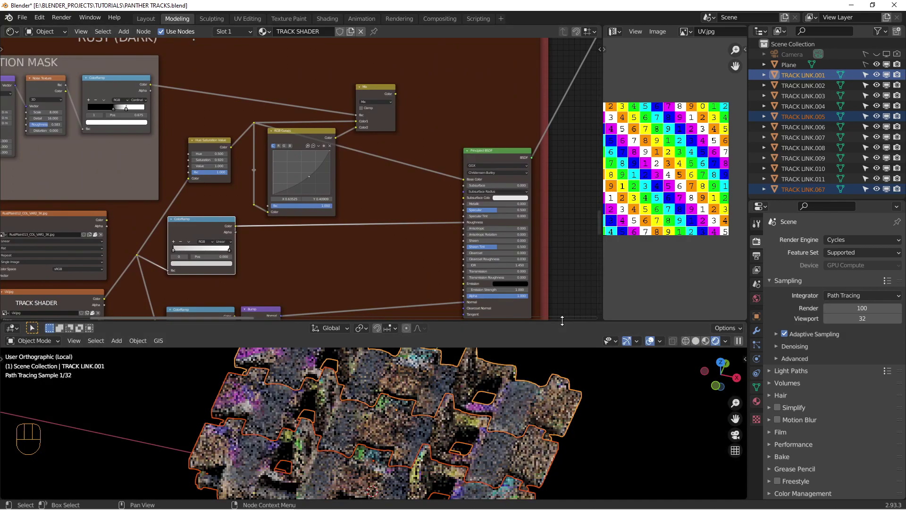
pyautogui.moveTo(564, 321); pyautogui.dragTo(565, 289)
pyautogui.scroll(-3, 467, 159)
pyautogui.scroll(-1, 466, 158)
pyautogui.keyDown('ctrl'); pyautogui.keyDown('shift'); pyautogui.click(476, 143); pyautogui.keyUp('shift'); pyautogui.keyUp('ctrl')
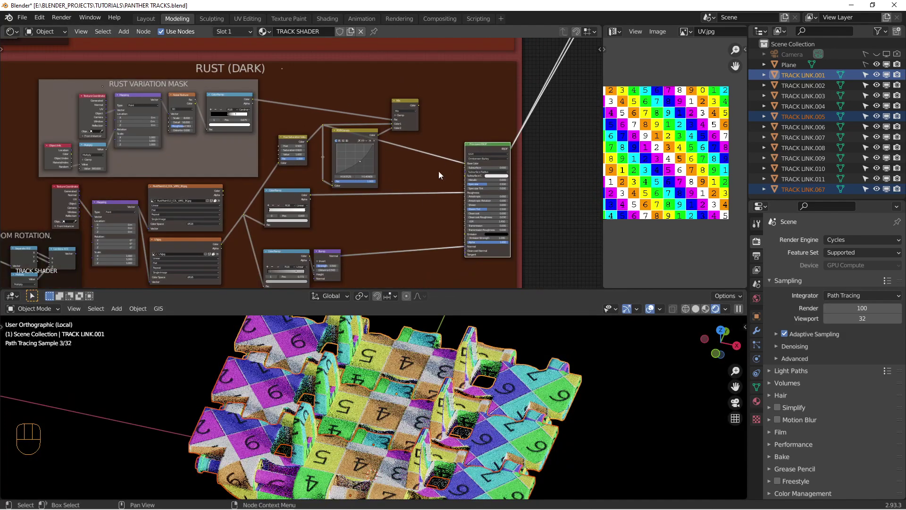
pyautogui.moveTo(422, 391); pyautogui.dragTo(344, 416, button='middle')
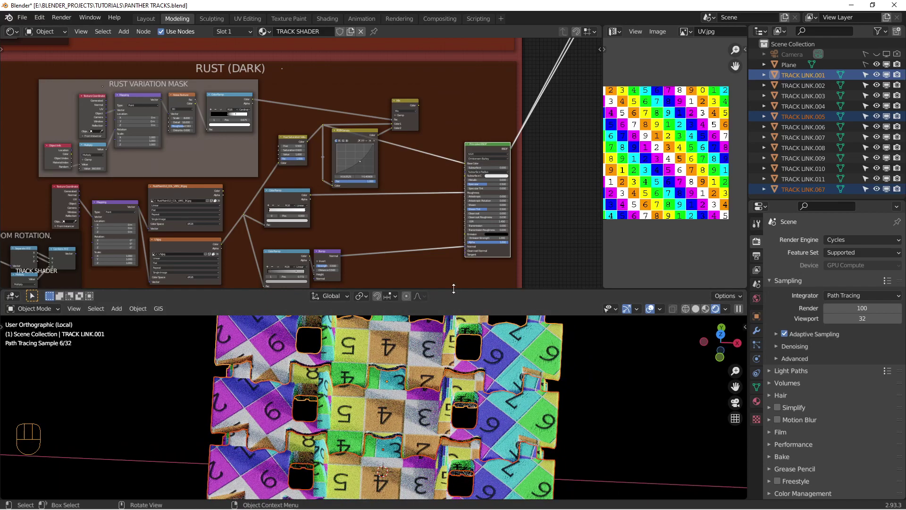
pyautogui.moveTo(417, 290); pyautogui.dragTo(417, 252)
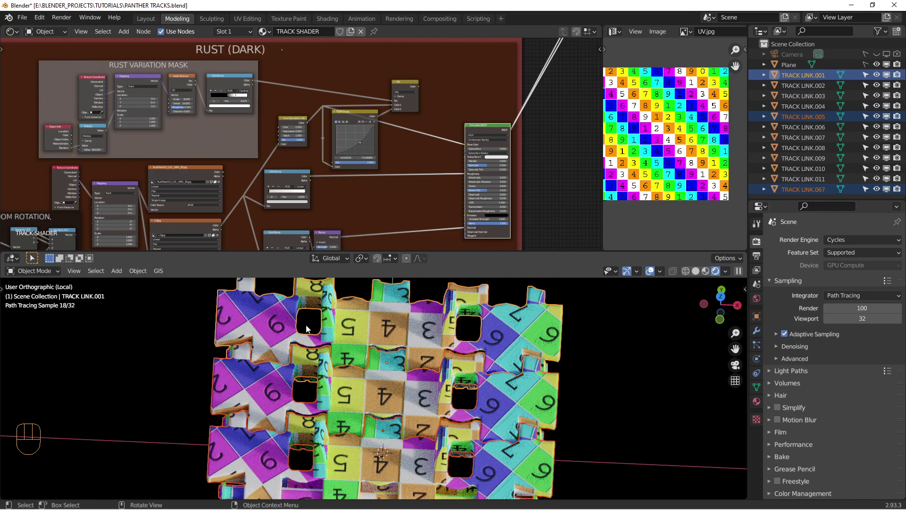
# Step: Connect the RustPlain013_COL_VAR1_3K.jpg texture's Color output to the reroute point, replacing the UV.jpg link
pyautogui.moveTo(474, 249); pyautogui.dragTo(472, 242, button='middle')
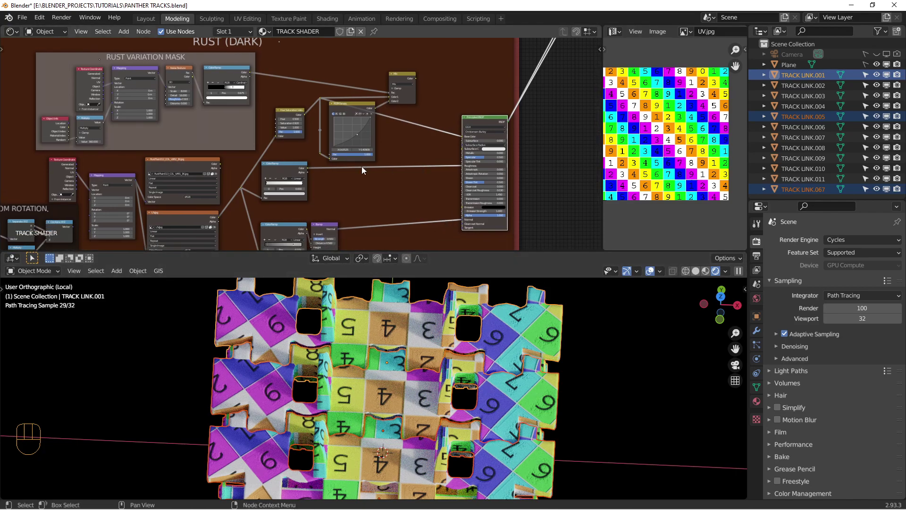
pyautogui.scroll(2, 325, 182)
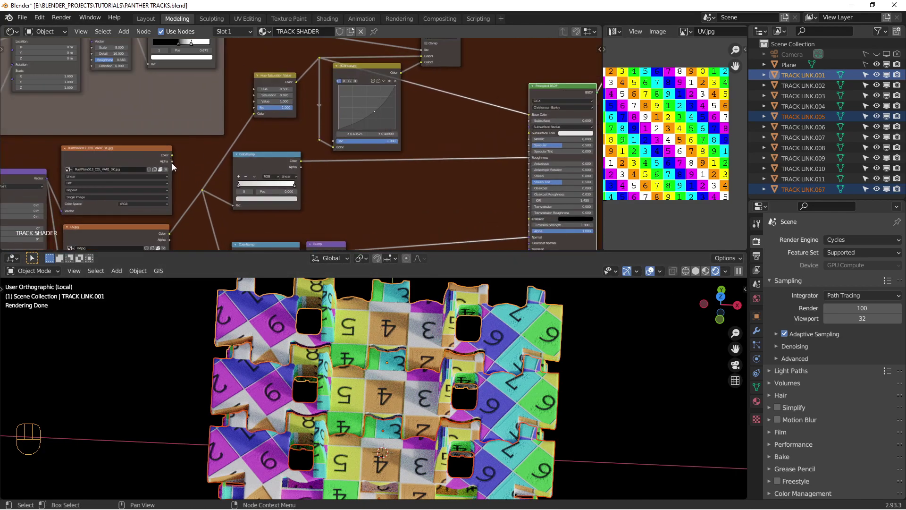
pyautogui.moveTo(172, 155); pyautogui.dragTo(202, 190)
pyautogui.moveTo(487, 141); pyautogui.dragTo(481, 147, button='middle')
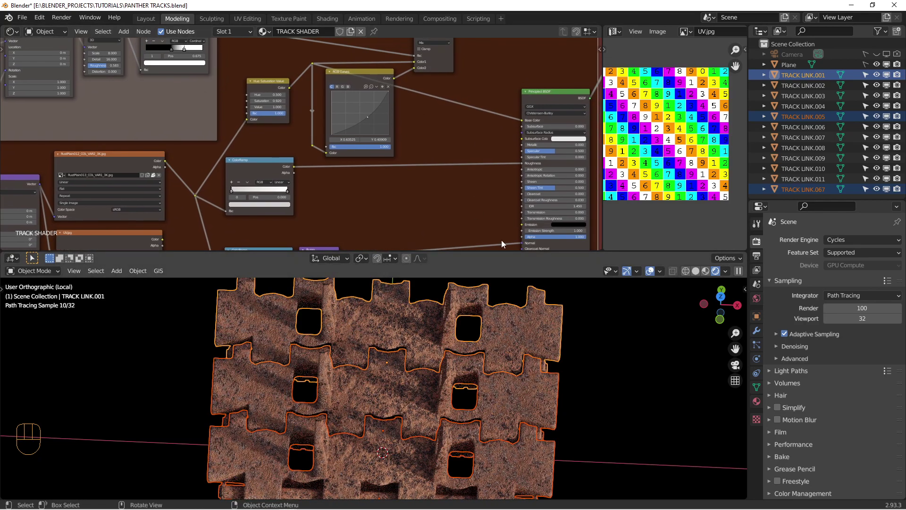
# Step: Preview the rust texture's output on the track links, followed by the Hue Saturation Value node's output
pyautogui.moveTo(502, 239); pyautogui.dragTo(422, 137, button='middle')
pyautogui.scroll(2, 381, 154)
pyautogui.moveTo(232, 174); pyautogui.dragTo(406, 164, button='middle')
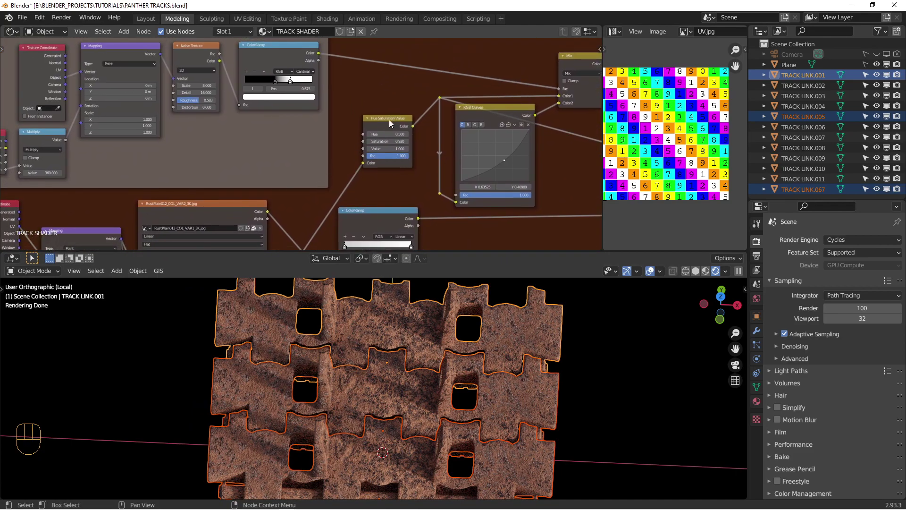
pyautogui.moveTo(389, 120); pyautogui.dragTo(386, 125)
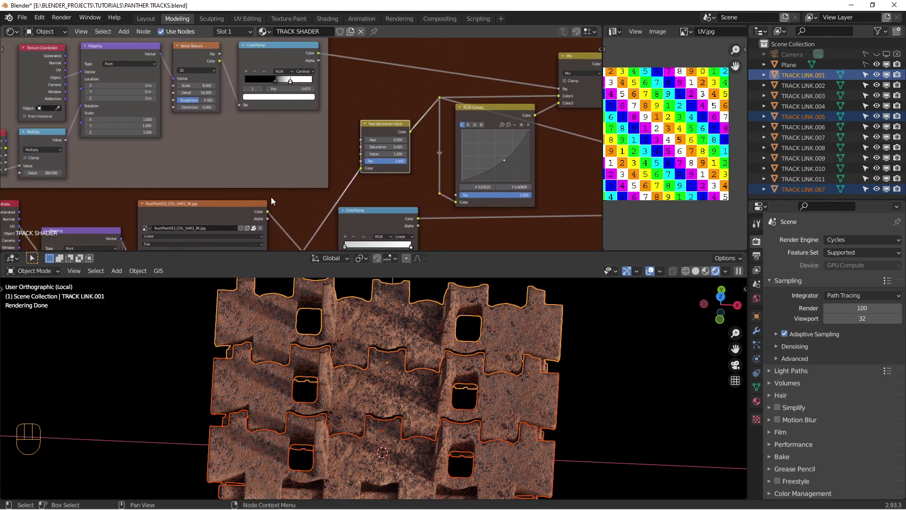
pyautogui.keyDown('ctrl'); pyautogui.keyDown('shift'); pyautogui.click(228, 205); pyautogui.keyUp('shift'); pyautogui.keyUp('ctrl')
pyautogui.keyDown('ctrl'); pyautogui.keyDown('shift'); pyautogui.click(377, 123); pyautogui.keyUp('shift'); pyautogui.keyUp('ctrl')
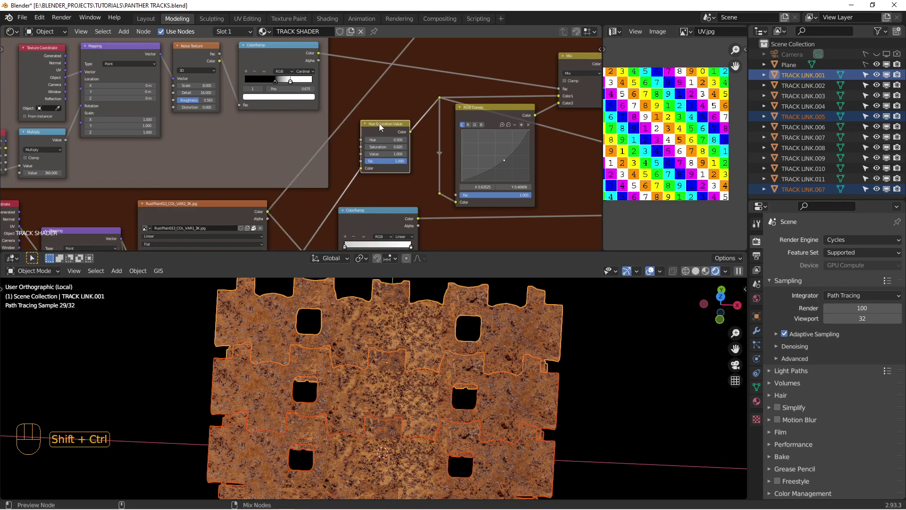
# Step: Shift the RGB Curves node slightly and lower the upper reroute point beside the Hue Saturation Value node's output
pyautogui.moveTo(482, 119); pyautogui.dragTo(320, 142, button='middle')
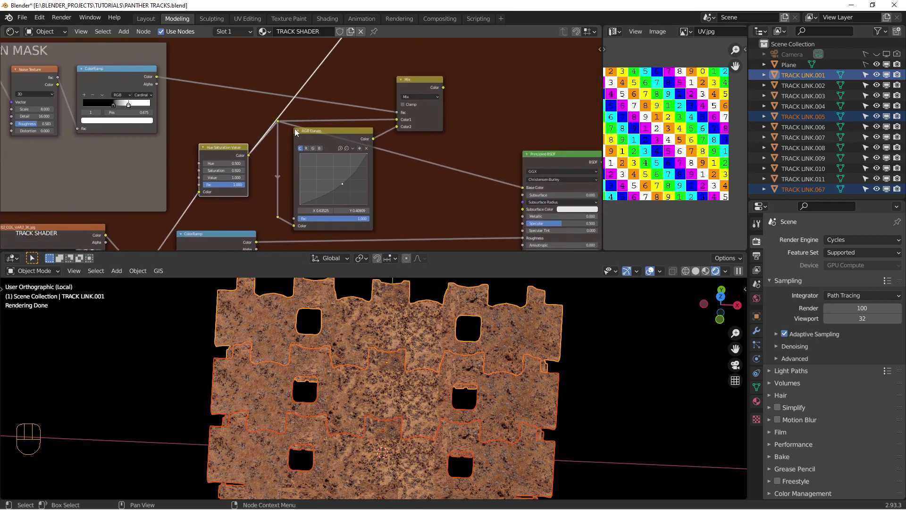
pyautogui.moveTo(371, 107); pyautogui.dragTo(420, 93, button='middle')
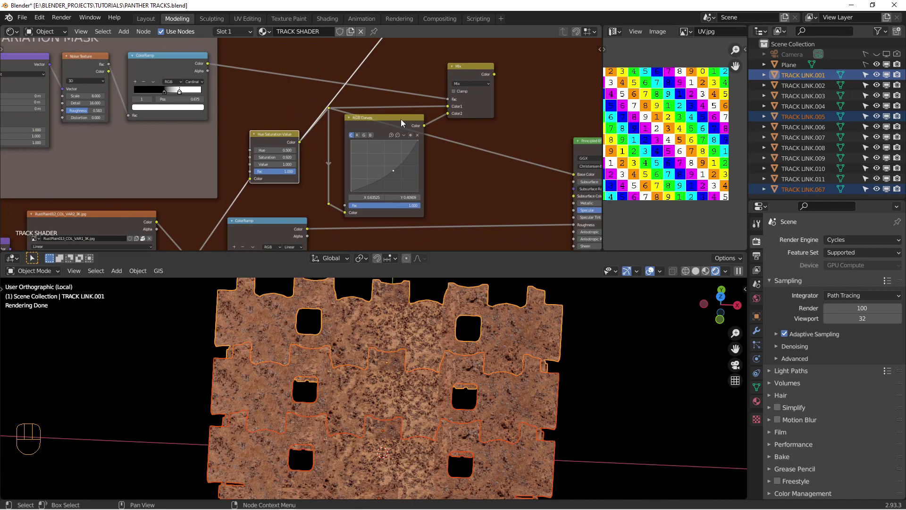
pyautogui.click(398, 117)
pyautogui.moveTo(357, 127); pyautogui.dragTo(365, 124)
pyautogui.click(328, 108)
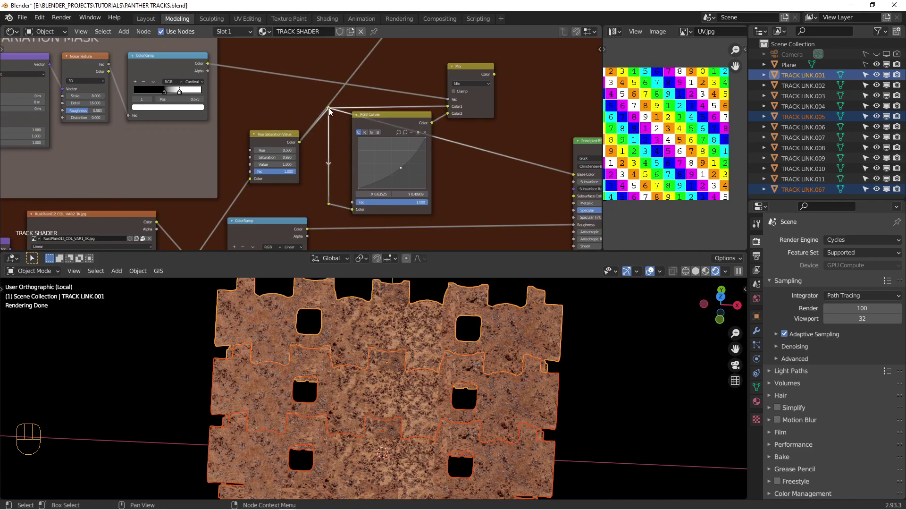
pyautogui.press('g')
pyautogui.click(292, 144)
pyautogui.moveTo(309, 134); pyautogui.dragTo(305, 143, button='middle')
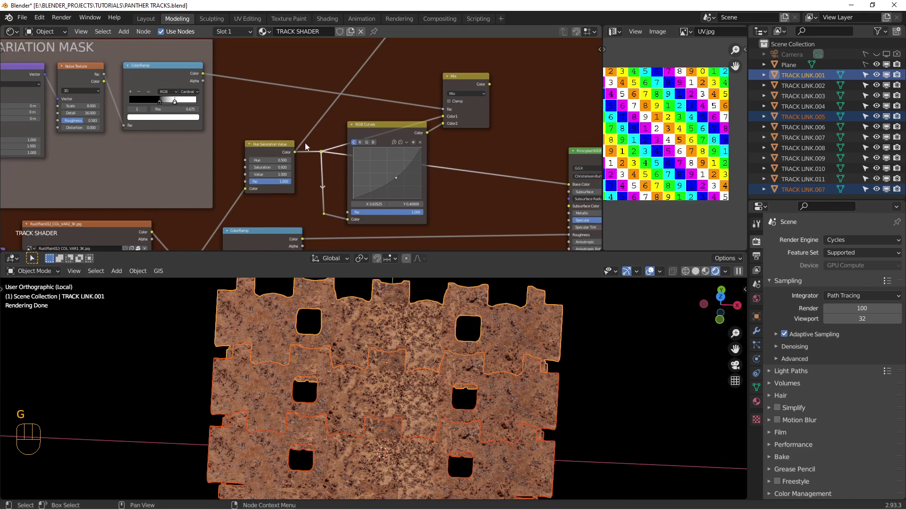
# Step: Nudge the Hue Saturation Value node upward and move the Mix node higher above the RGB Curves node
pyautogui.moveTo(277, 143)
pyautogui.mouseDown()
pyautogui.moveTo(284, 130)
pyautogui.moveTo(276, 139)
pyautogui.mouseUp()
pyautogui.moveTo(364, 135); pyautogui.dragTo(349, 136, button='middle')
pyautogui.moveTo(450, 83); pyautogui.dragTo(448, 59)
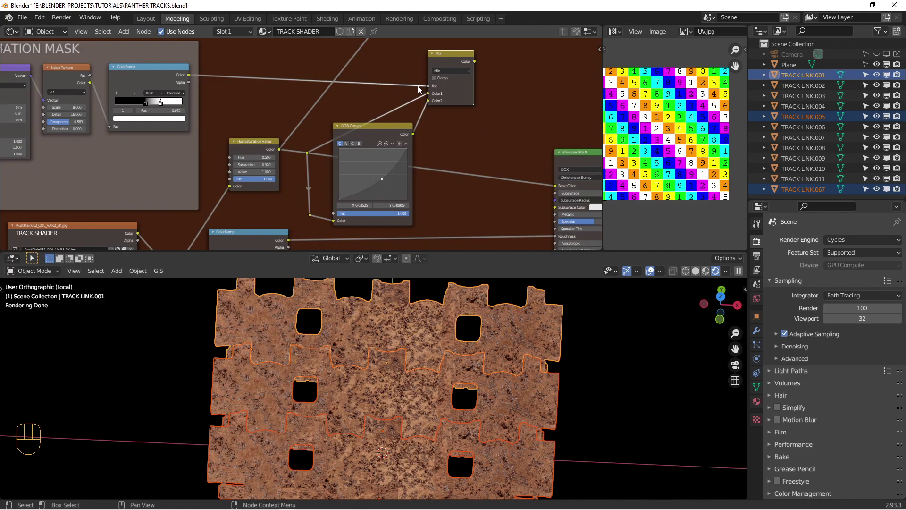
# Step: Preview the output of the RUST VARIATION MASK ColorRamp on the track links
pyautogui.moveTo(419, 89); pyautogui.dragTo(344, 120, button='middle')
pyautogui.moveTo(161, 91); pyautogui.dragTo(364, 100, button='middle')
pyautogui.keyDown('ctrl'); pyautogui.keyDown('shift'); pyautogui.click(364, 103); pyautogui.keyUp('shift'); pyautogui.keyUp('ctrl')
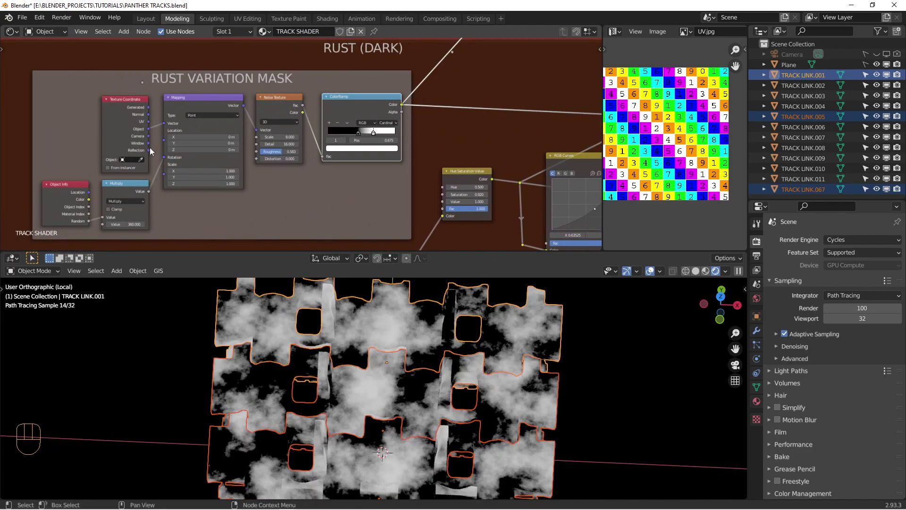
# Step: Examine how the Object Info Random output and Multiply node drive the Mapping rotation of the RUST VARIATION MASK noise
pyautogui.moveTo(156, 177); pyautogui.dragTo(227, 158, button='middle')
pyautogui.scroll(2, 227, 158)
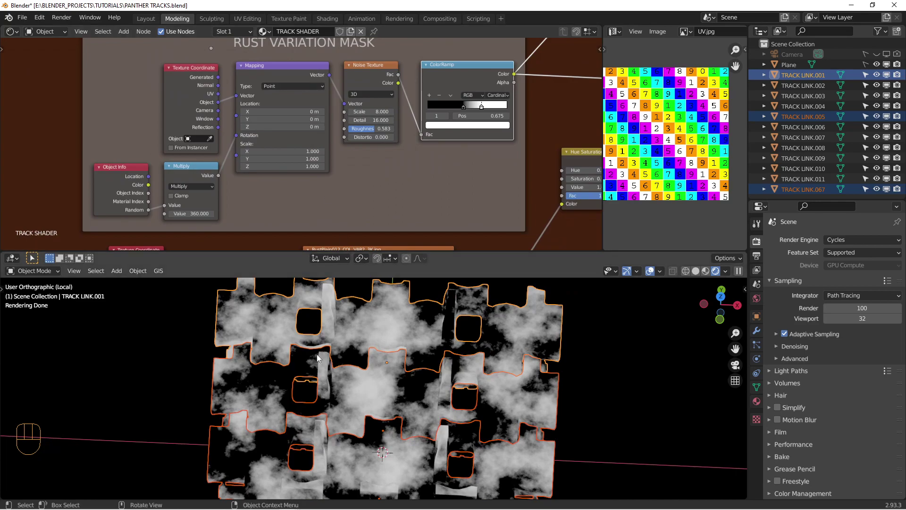
pyautogui.moveTo(535, 182); pyautogui.dragTo(218, 170, button='middle')
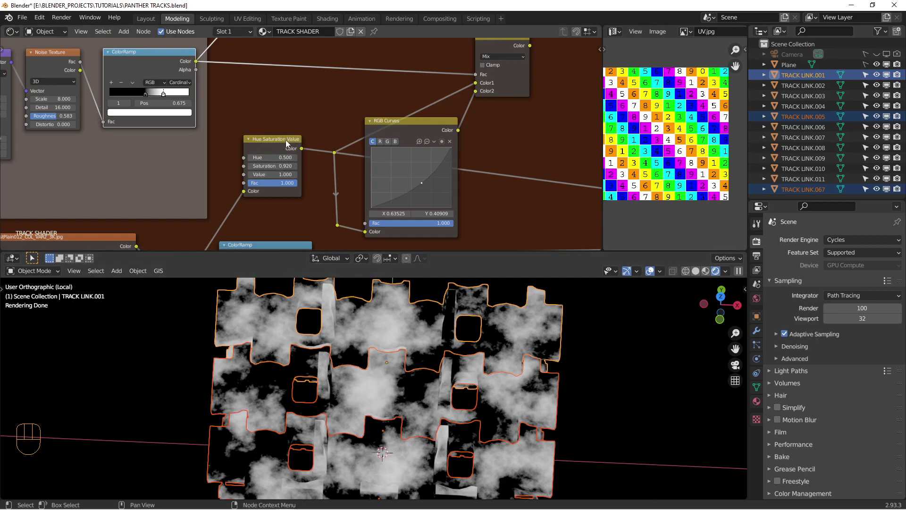
pyautogui.moveTo(198, 138); pyautogui.dragTo(258, 167, button='middle')
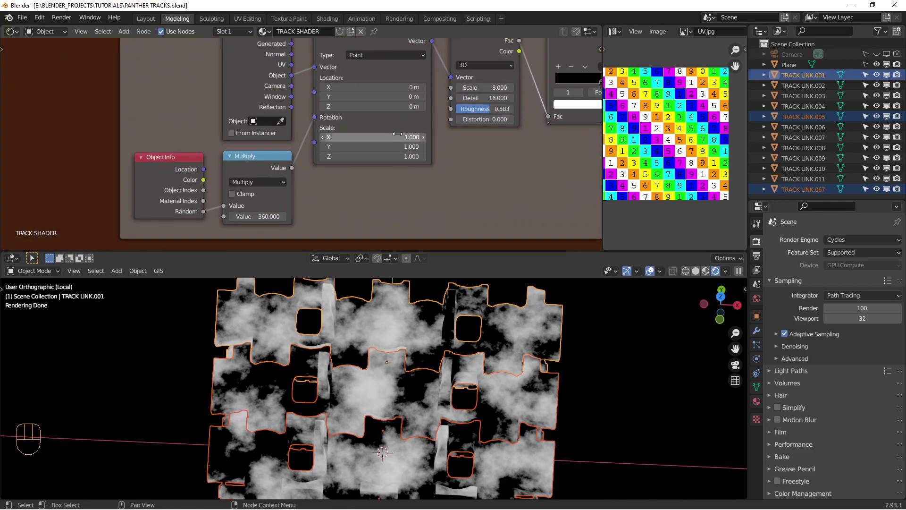
pyautogui.moveTo(373, 137); pyautogui.dragTo(284, 150, button='middle')
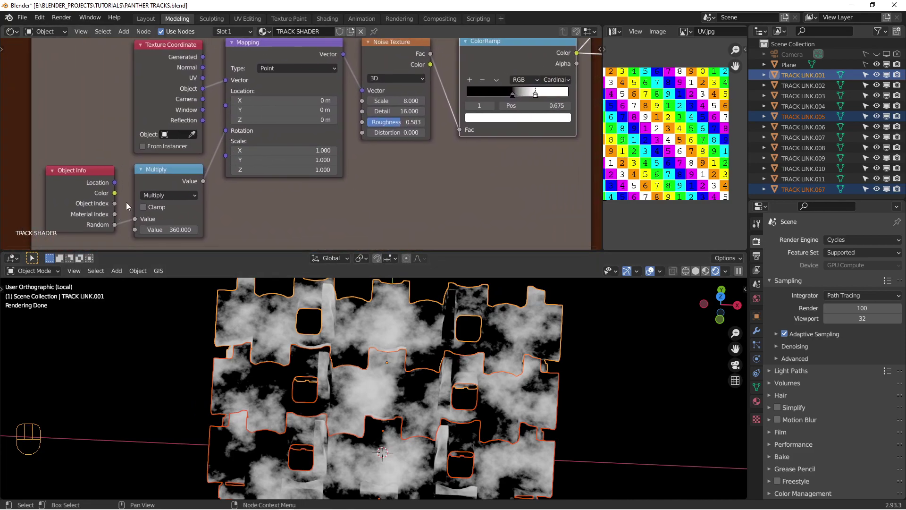
pyautogui.moveTo(126, 202); pyautogui.dragTo(158, 194, button='middle')
pyautogui.click(97, 164)
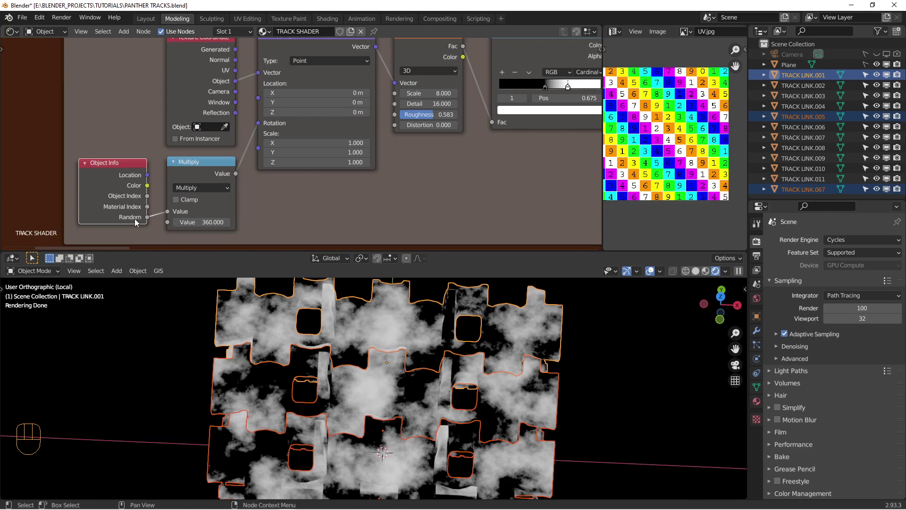
pyautogui.moveTo(203, 222); pyautogui.dragTo(193, 212, button='middle')
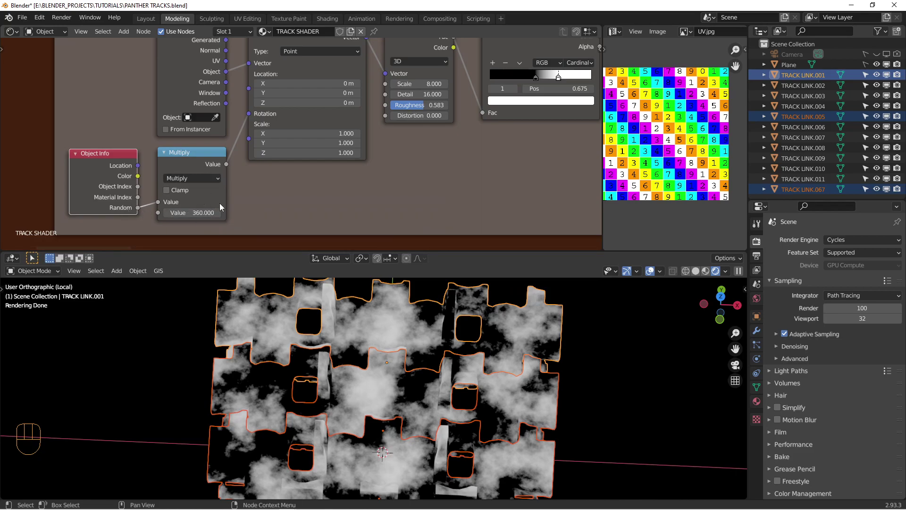
pyautogui.moveTo(257, 167)
pyautogui.mouseDown(button='middle')
pyautogui.moveTo(232, 186)
pyautogui.moveTo(262, 162)
pyautogui.mouseUp(button='middle')
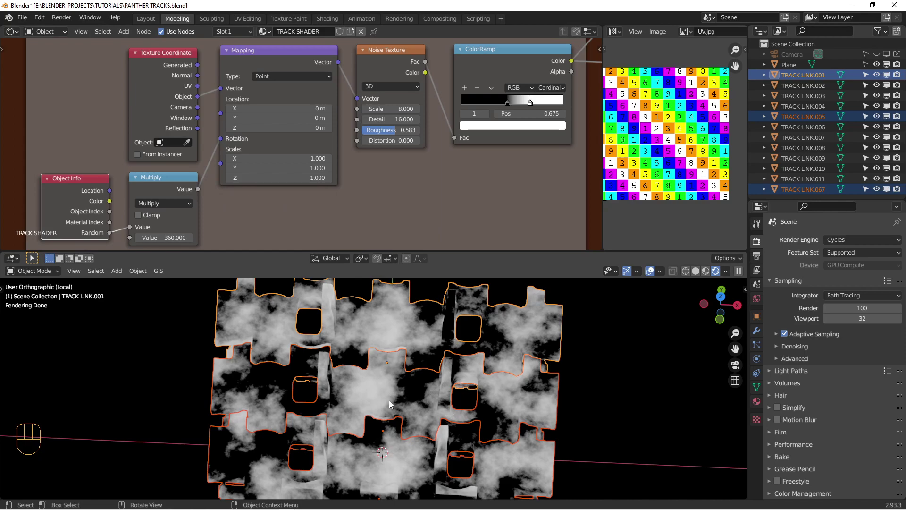
# Step: Preview the RUST (DARK) Mix node's output on the track links and inspect the Hue Saturation Value and RGB Curves nodes feeding it
pyautogui.moveTo(474, 165); pyautogui.dragTo(288, 189, button='middle')
pyautogui.scroll(-2, 349, 158)
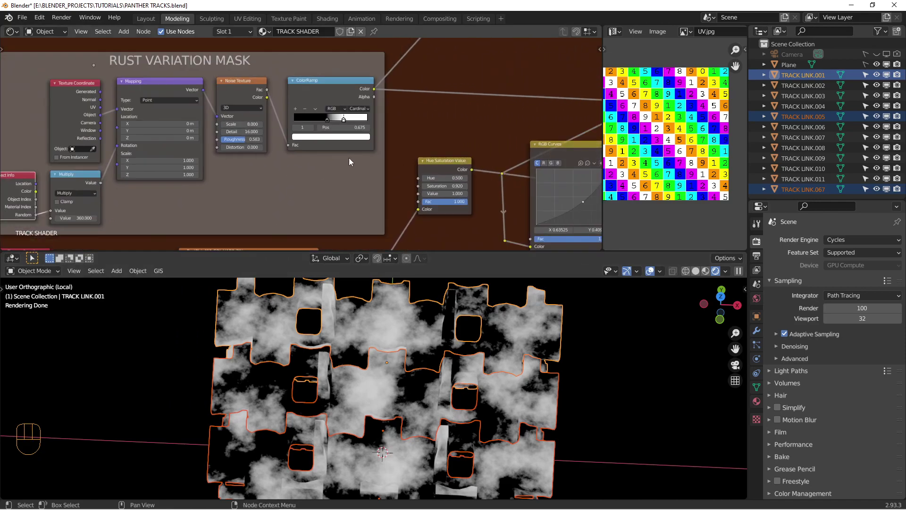
pyautogui.moveTo(349, 158); pyautogui.dragTo(289, 166, button='middle')
pyautogui.scroll(-1, 288, 166)
pyautogui.moveTo(334, 138); pyautogui.dragTo(332, 153, button='middle')
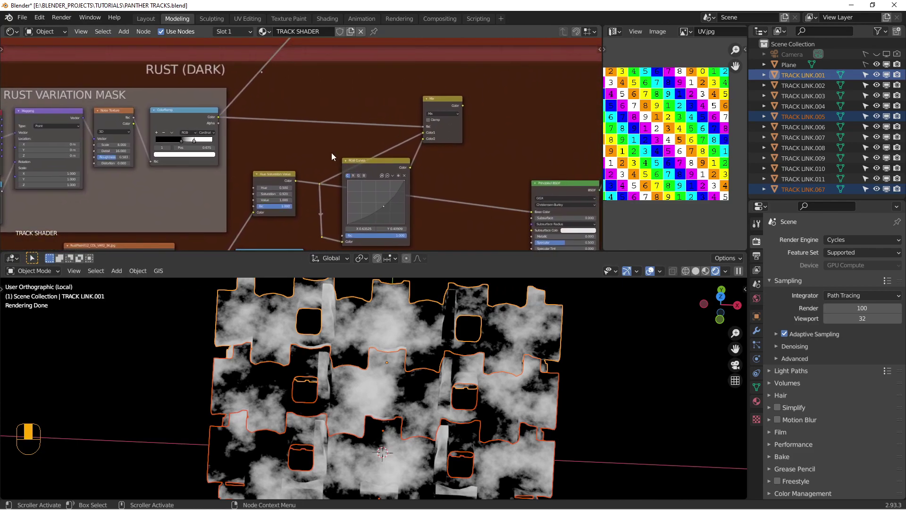
pyautogui.click(439, 97)
pyautogui.moveTo(458, 118); pyautogui.dragTo(401, 118, button='middle')
pyautogui.scroll(3, 401, 118)
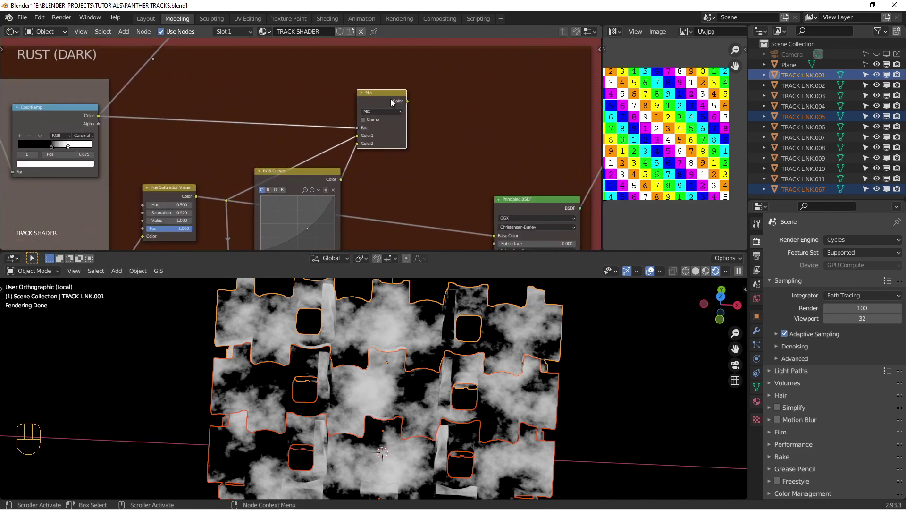
pyautogui.keyDown('ctrl'); pyautogui.keyDown('shift'); pyautogui.click(391, 103); pyautogui.keyUp('shift'); pyautogui.keyUp('ctrl')
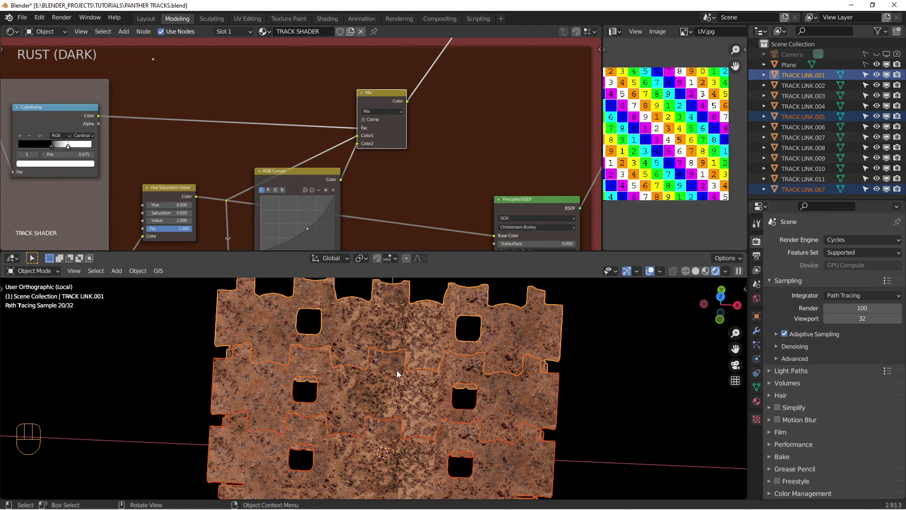
pyautogui.moveTo(257, 215); pyautogui.dragTo(312, 160, button='middle')
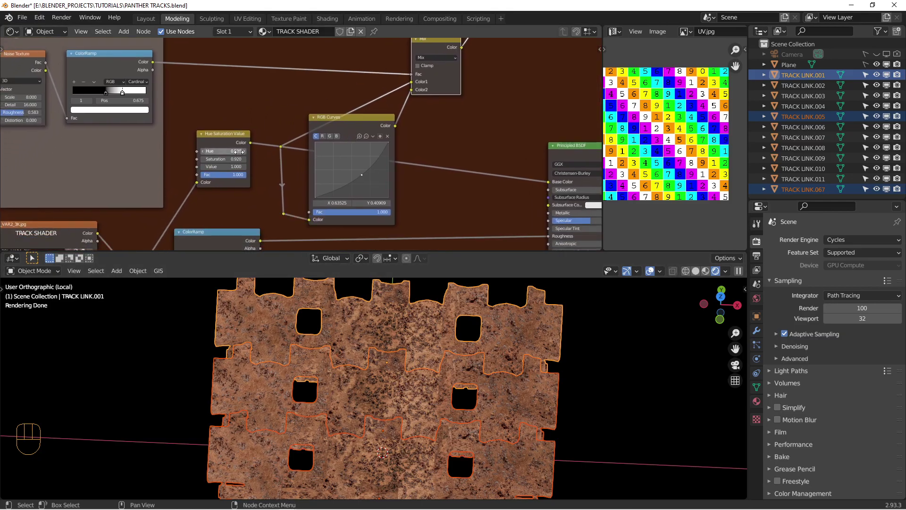
# Step: Connect the UV.jpg texture's Color to the RUST (DARK) reroute in place of the RustPlain013 texture and inspect the track links
pyautogui.moveTo(434, 398); pyautogui.dragTo(422, 424, button='middle')
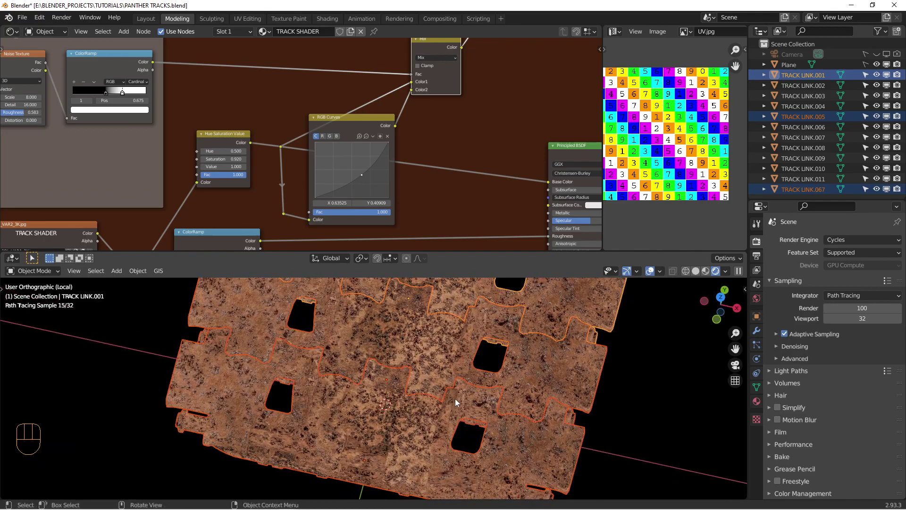
pyautogui.moveTo(390, 385)
pyautogui.keyDown('alt'); pyautogui.mouseDown(button='middle')
pyautogui.moveTo(372, 392)
pyautogui.moveTo(372, 384)
pyautogui.moveTo(392, 385)
pyautogui.mouseUp(button='middle'); pyautogui.keyUp('alt')
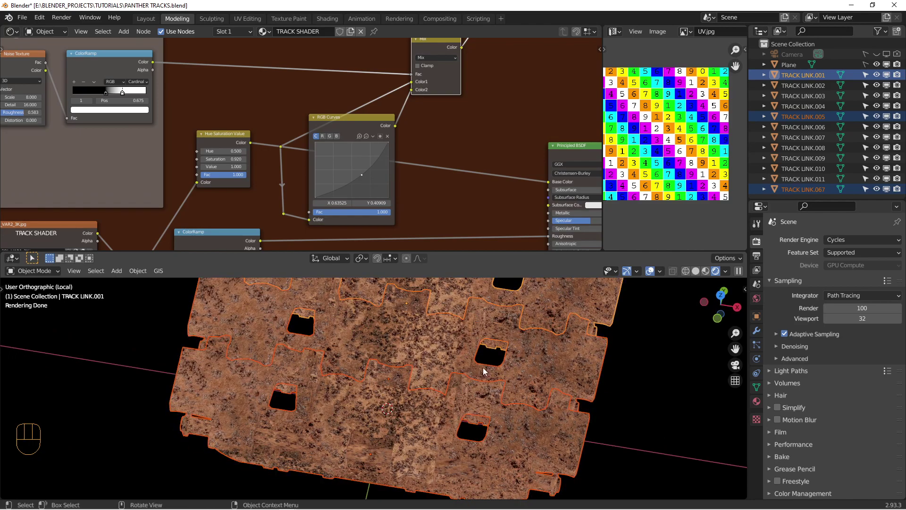
pyautogui.scroll(-2, 407, 159)
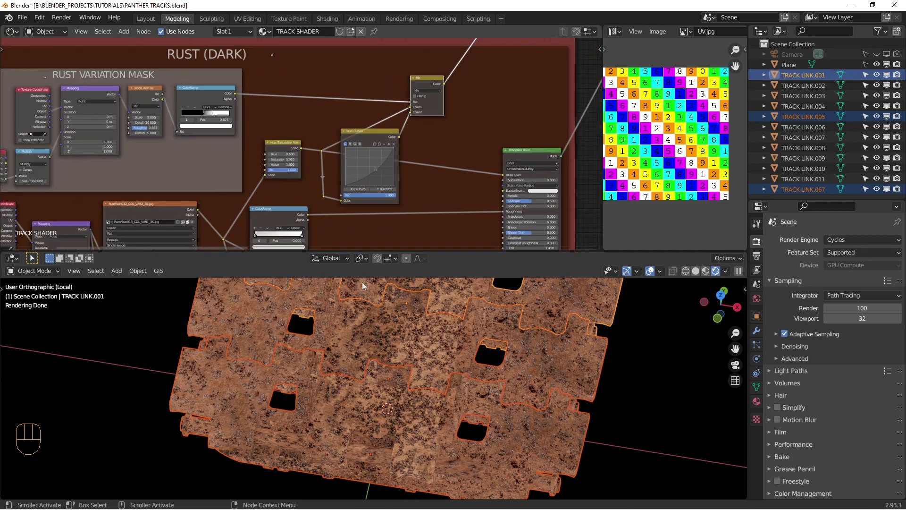
pyautogui.moveTo(370, 169); pyautogui.dragTo(447, 139, button='middle')
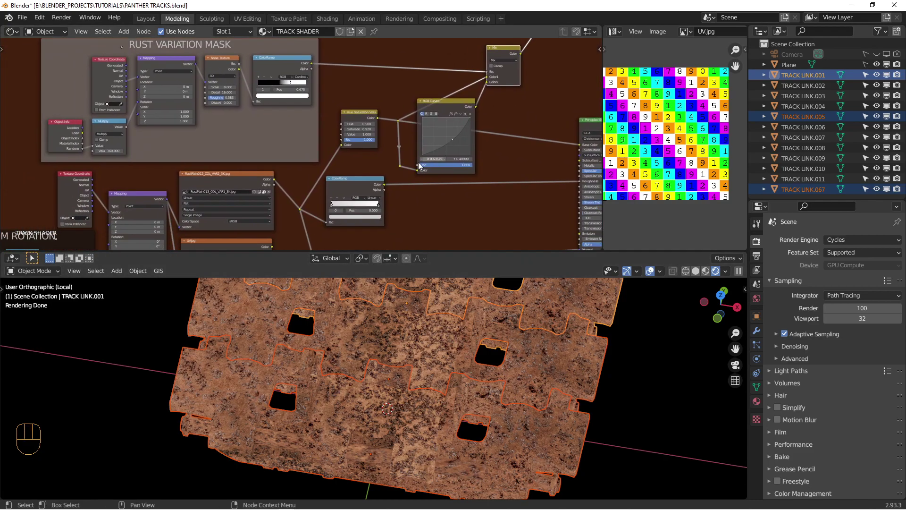
pyautogui.moveTo(273, 235); pyautogui.dragTo(315, 168, button='middle')
pyautogui.scroll(5, 315, 173)
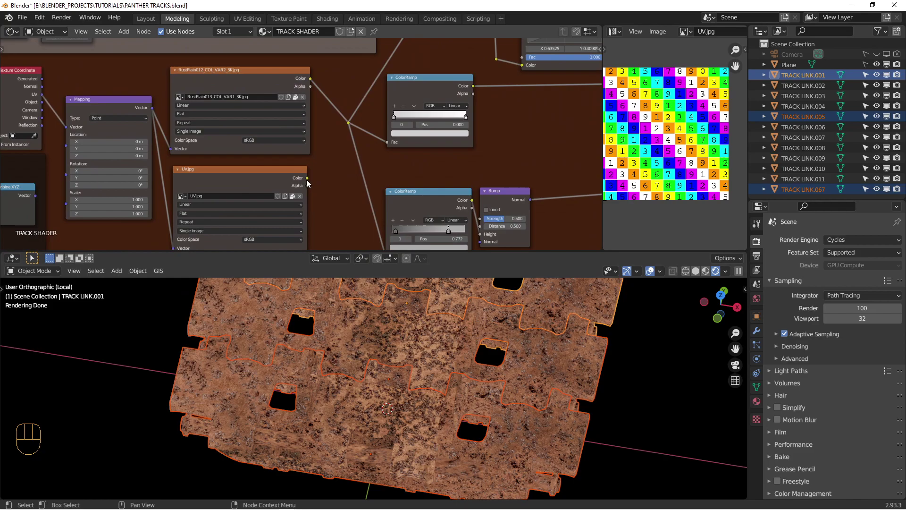
pyautogui.moveTo(308, 178); pyautogui.dragTo(348, 123)
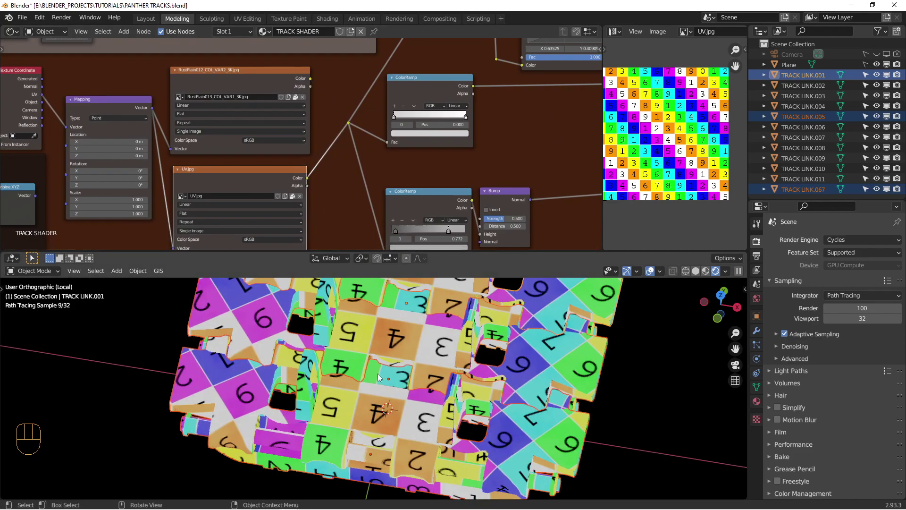
pyautogui.keyDown('shift'); pyautogui.moveTo(387, 386); pyautogui.dragTo(414, 433, button='middle'); pyautogui.keyUp('shift')
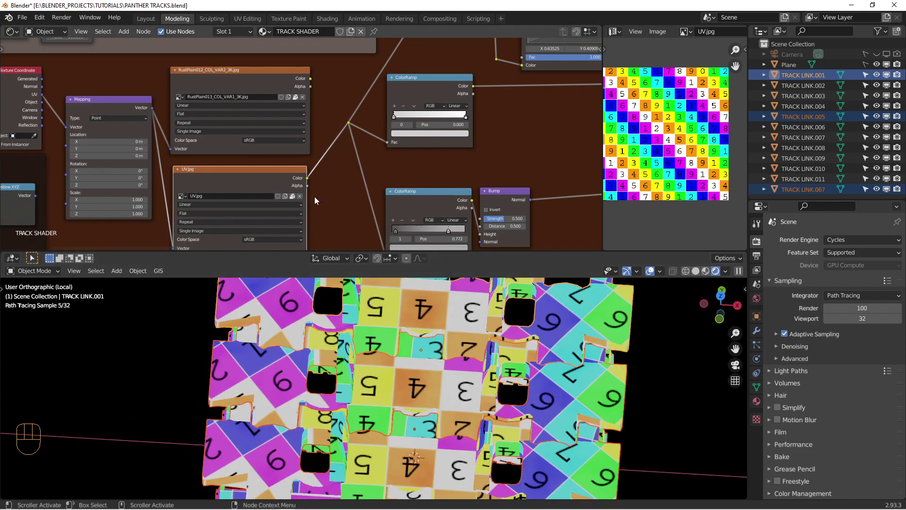
# Step: Examine the RANDOM ROTATION frame, following how UV coordinates and the Object Info Random value pass through Multiply into Combine XYZ
pyautogui.moveTo(317, 187); pyautogui.dragTo(392, 116, button='middle')
pyautogui.moveTo(283, 144); pyautogui.dragTo(400, 143, button='middle')
pyautogui.scroll(1, 391, 147)
pyautogui.scroll(1, 391, 146)
pyautogui.click(353, 170)
pyautogui.scroll(-1, 354, 171)
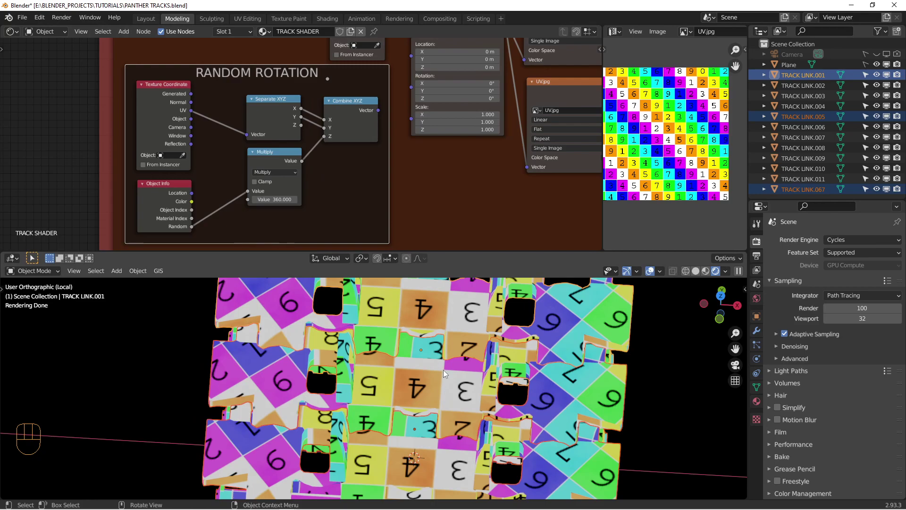
pyautogui.scroll(1, 165, 191)
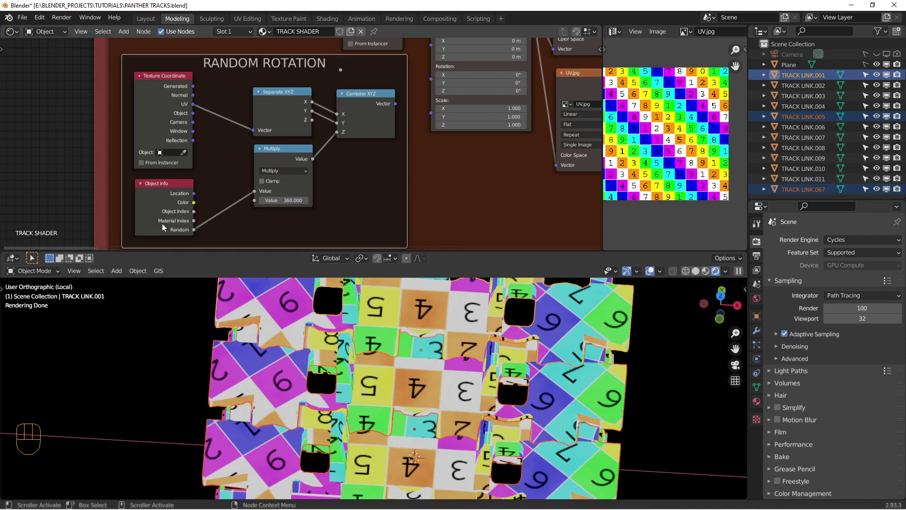
pyautogui.moveTo(296, 179); pyautogui.dragTo(239, 185, button='middle')
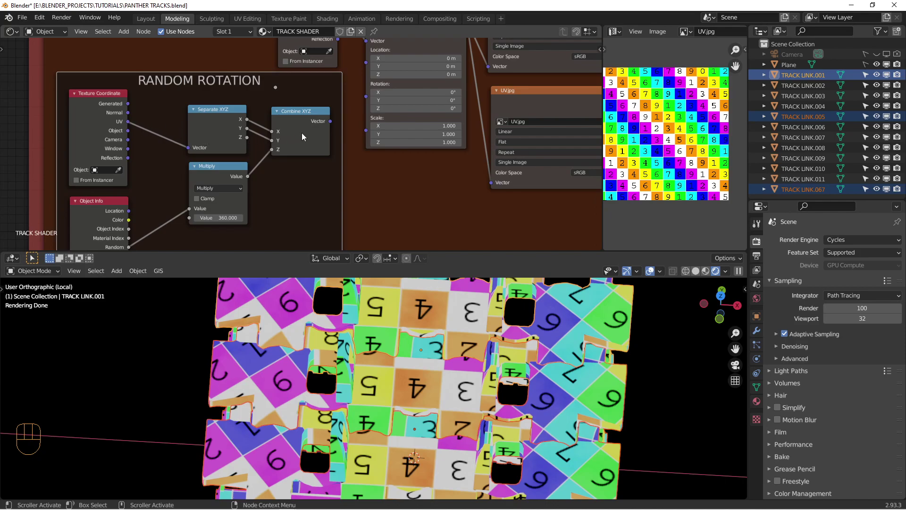
# Step: Connect the Combine XYZ Vector output of the RANDOM ROTATION frame to the Mapping node's Rotation input
pyautogui.moveTo(301, 132); pyautogui.dragTo(219, 174, button='middle')
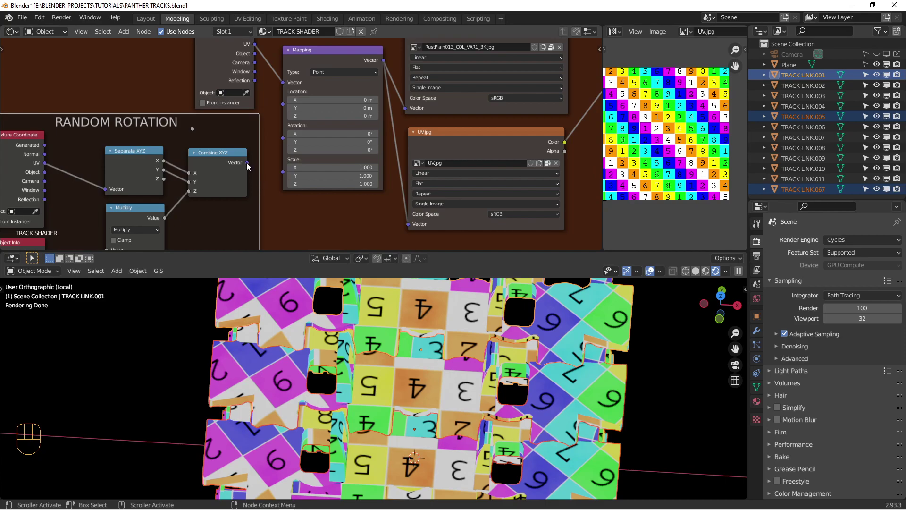
pyautogui.moveTo(247, 163); pyautogui.dragTo(283, 137)
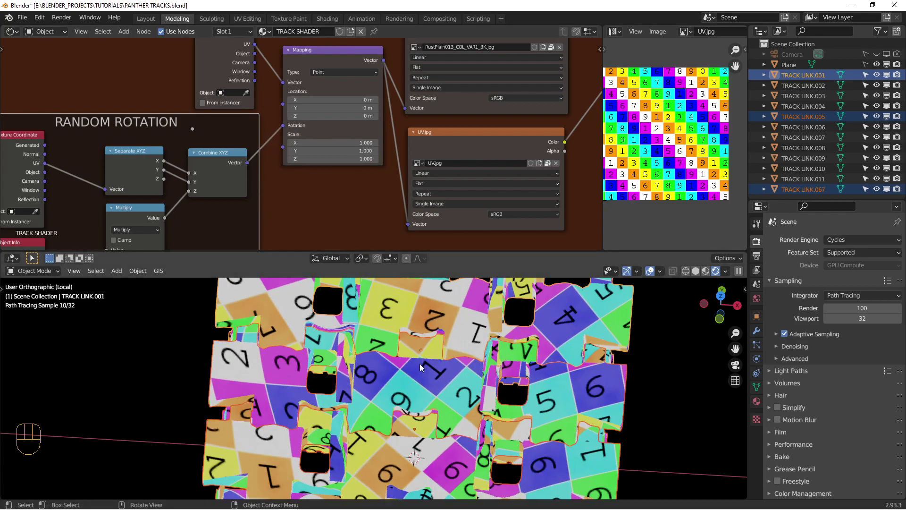
pyautogui.scroll(-2, 434, 397)
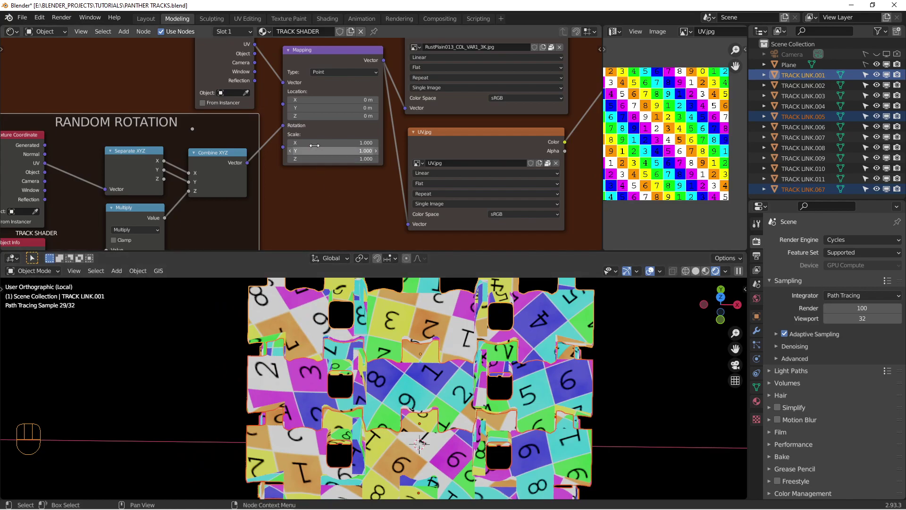
pyautogui.moveTo(282, 125)
pyautogui.mouseDown()
pyautogui.moveTo(256, 154)
pyautogui.moveTo(283, 126)
pyautogui.mouseUp()
pyautogui.click(246, 163)
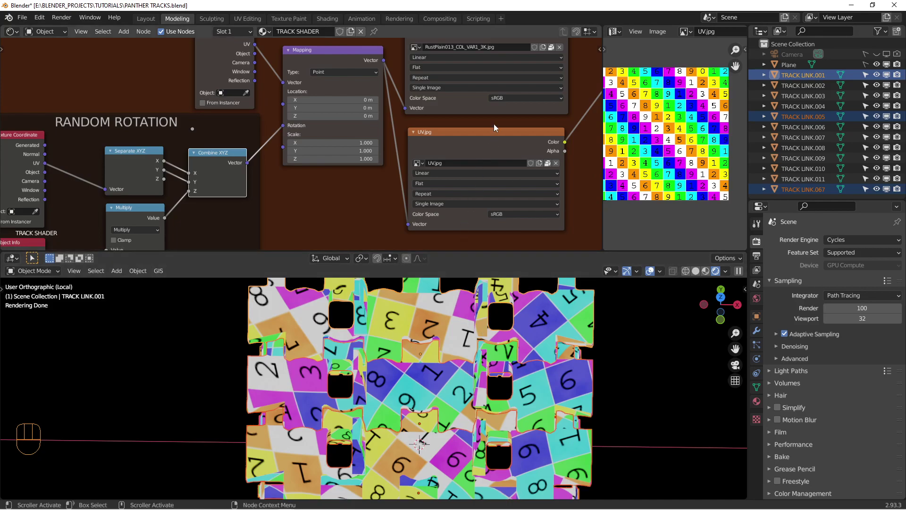
# Step: Reconnect the RustPlain013_COL_VAR1_3K.jpg texture's Color to the reroute and inspect the rust on the track links from several angles
pyautogui.scroll(-1, 493, 124)
pyautogui.moveTo(497, 98); pyautogui.dragTo(386, 129, button='middle')
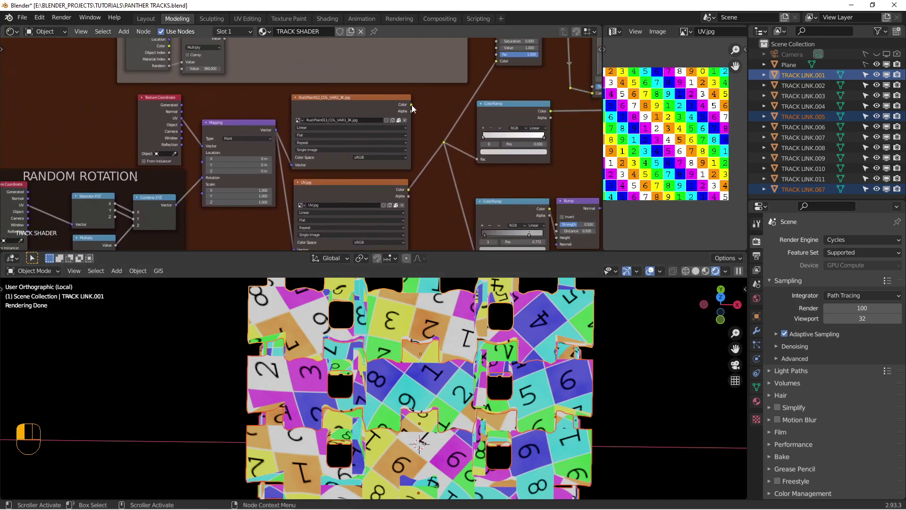
pyautogui.moveTo(412, 105); pyautogui.dragTo(443, 142)
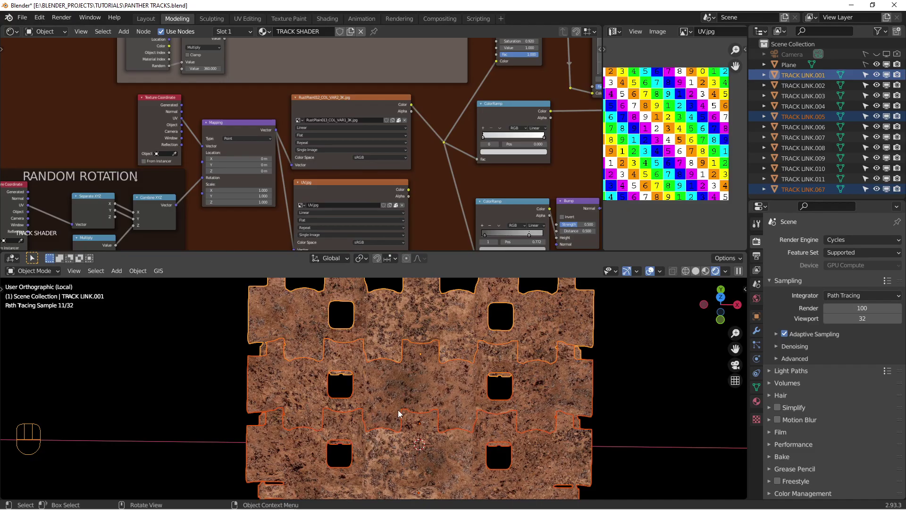
pyautogui.moveTo(401, 411); pyautogui.dragTo(525, 405, button='middle')
pyautogui.scroll(5, 391, 403)
pyautogui.scroll(-4, 525, 405)
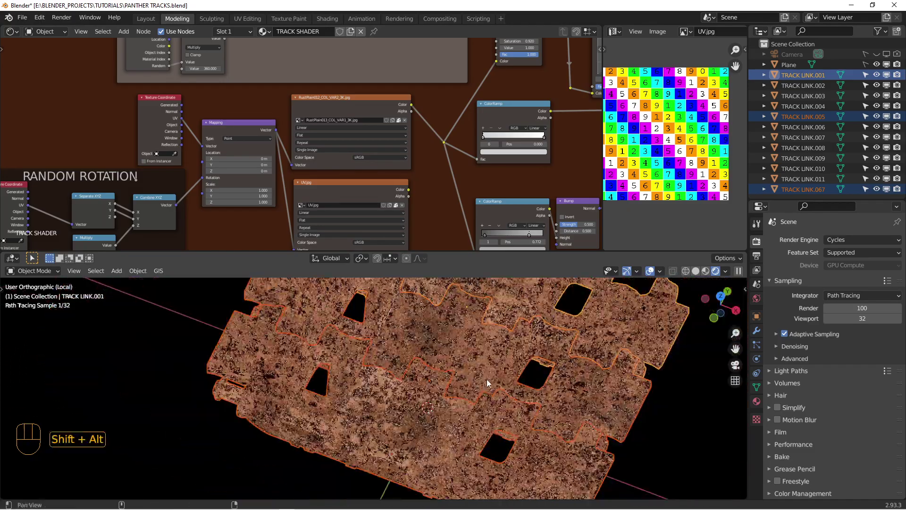
pyautogui.keyDown('alt'); pyautogui.moveTo(486, 379); pyautogui.dragTo(435, 406, button='middle'); pyautogui.keyUp('alt')
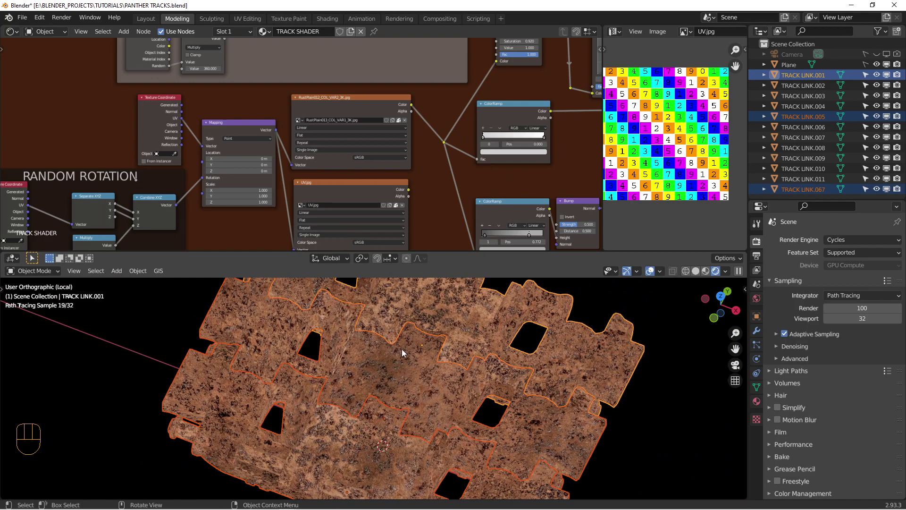
pyautogui.keyDown('alt'); pyautogui.keyDown('shift'); pyautogui.moveTo(474, 391); pyautogui.dragTo(408, 358, button='middle'); pyautogui.keyUp('shift'); pyautogui.keyUp('alt')
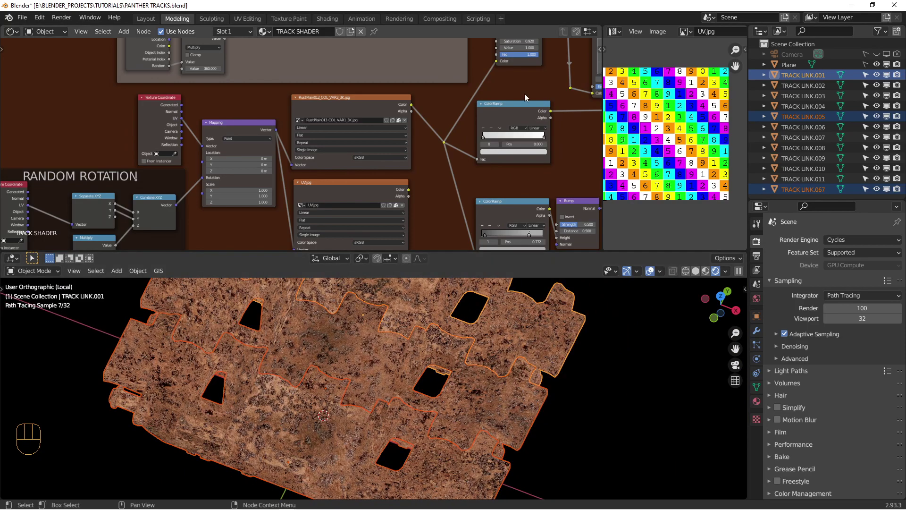
# Step: Preview the RUST (LIGHT) frame's Principled BSDF on the track links
pyautogui.scroll(-3, 525, 93)
pyautogui.moveTo(539, 88); pyautogui.dragTo(433, 135, button='middle')
pyautogui.moveTo(370, 148); pyautogui.dragTo(450, 122, button='middle')
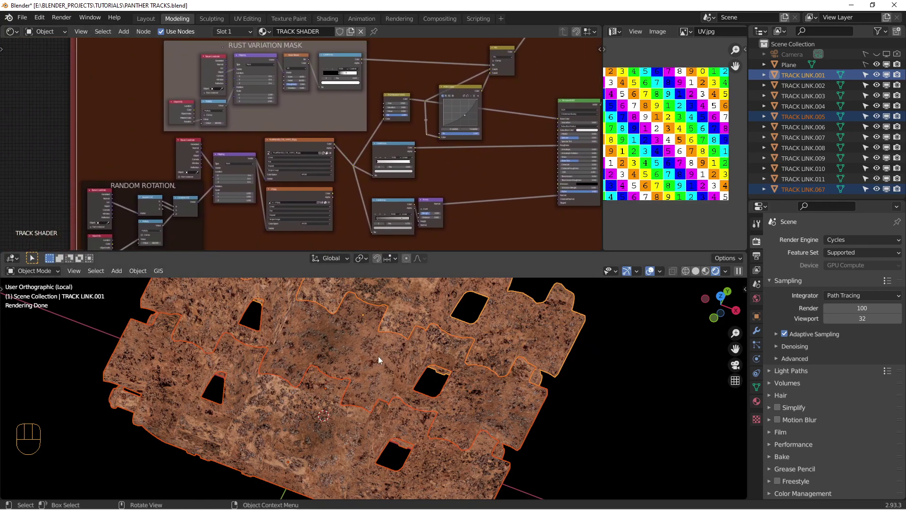
pyautogui.moveTo(574, 116); pyautogui.dragTo(499, 140, button='middle')
pyautogui.scroll(-3, 400, 126)
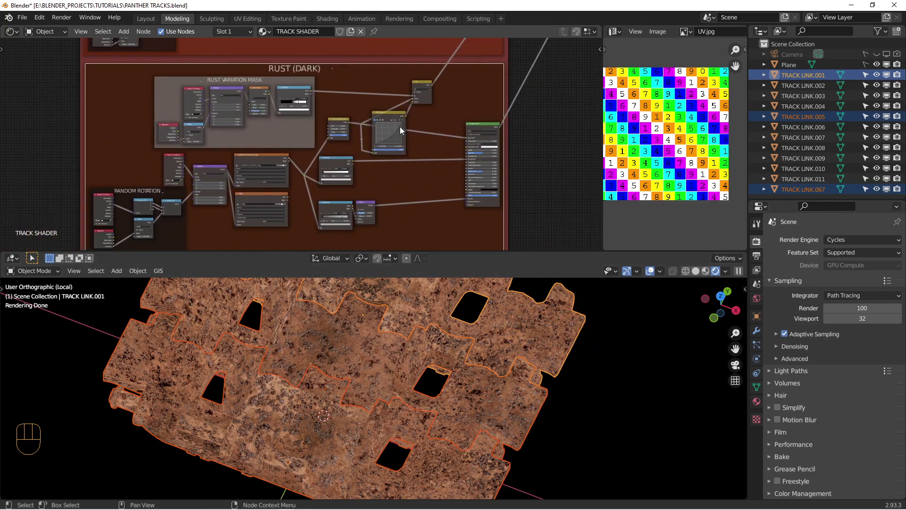
pyautogui.moveTo(368, 94); pyautogui.dragTo(412, 131, button='middle')
pyautogui.moveTo(404, 92); pyautogui.dragTo(412, 189, button='middle')
pyautogui.moveTo(419, 128); pyautogui.dragTo(417, 187, button='middle')
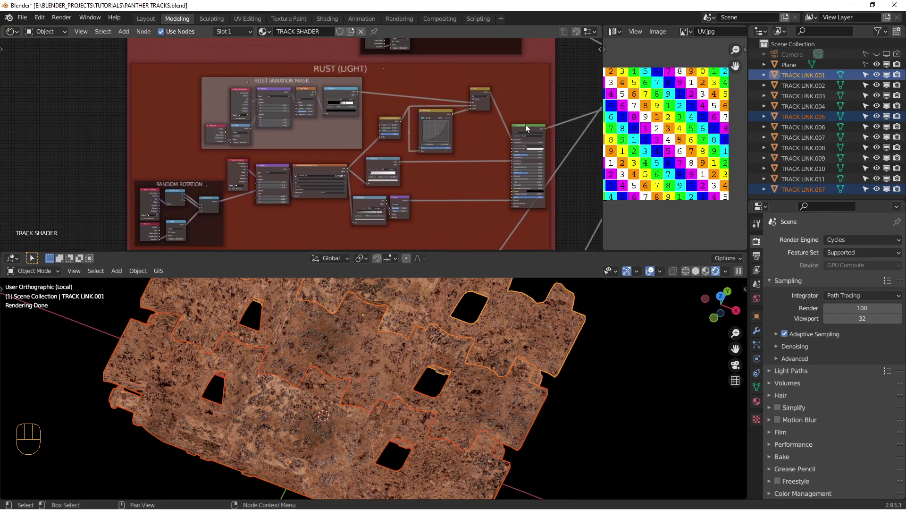
pyautogui.keyDown('ctrl'); pyautogui.keyDown('shift'); pyautogui.click(513, 142); pyautogui.keyUp('shift'); pyautogui.keyUp('ctrl')
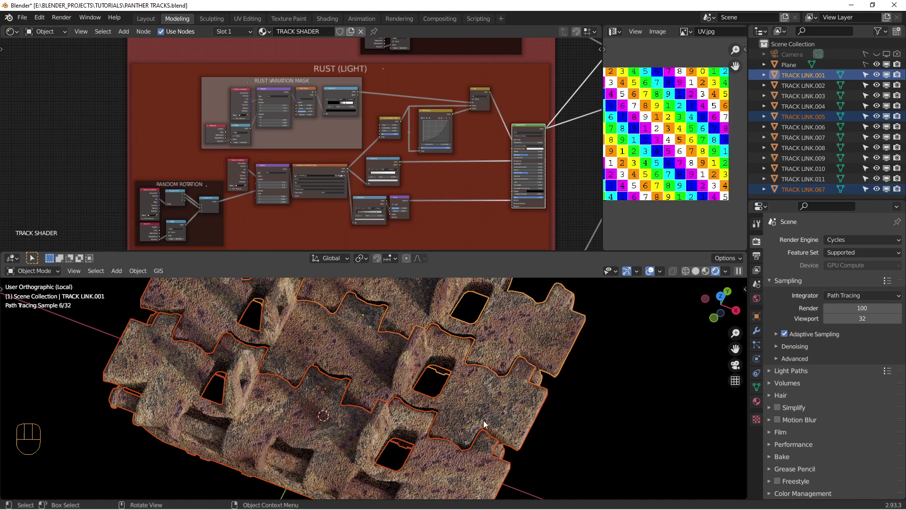
pyautogui.moveTo(484, 421); pyautogui.dragTo(488, 400, button='middle')
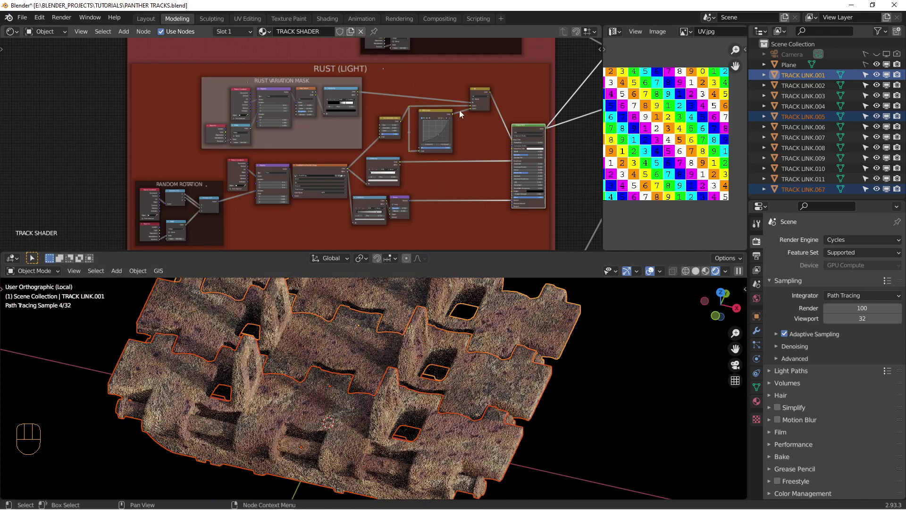
# Step: Preview the output of the RUST MASK ColorRamp on the track links
pyautogui.scroll(-4, 460, 110)
pyautogui.moveTo(459, 83); pyautogui.dragTo(452, 151, button='middle')
pyautogui.scroll(2, 452, 140)
pyautogui.scroll(9, 453, 140)
pyautogui.moveTo(469, 104); pyautogui.dragTo(393, 154, button='middle')
pyautogui.scroll(3, 393, 154)
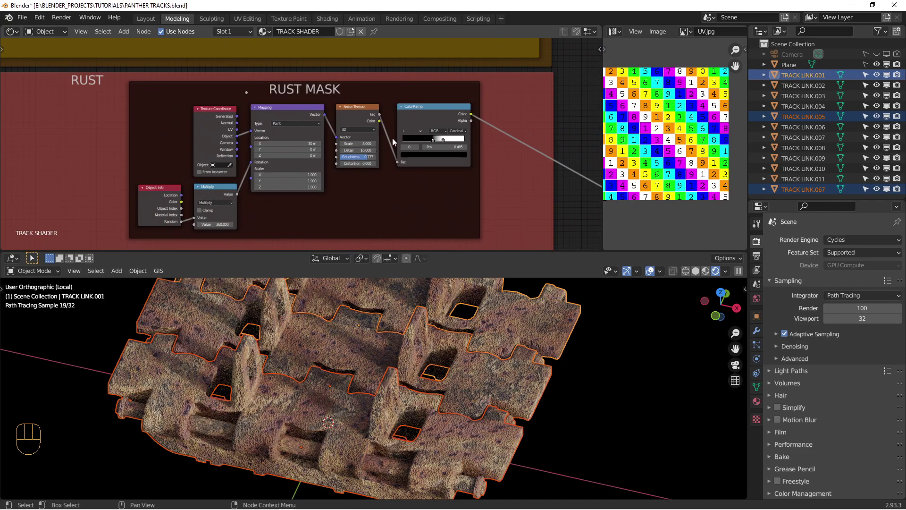
pyautogui.keyDown('ctrl'); pyautogui.keyDown('shift'); pyautogui.click(428, 109); pyautogui.keyUp('shift'); pyautogui.keyUp('ctrl')
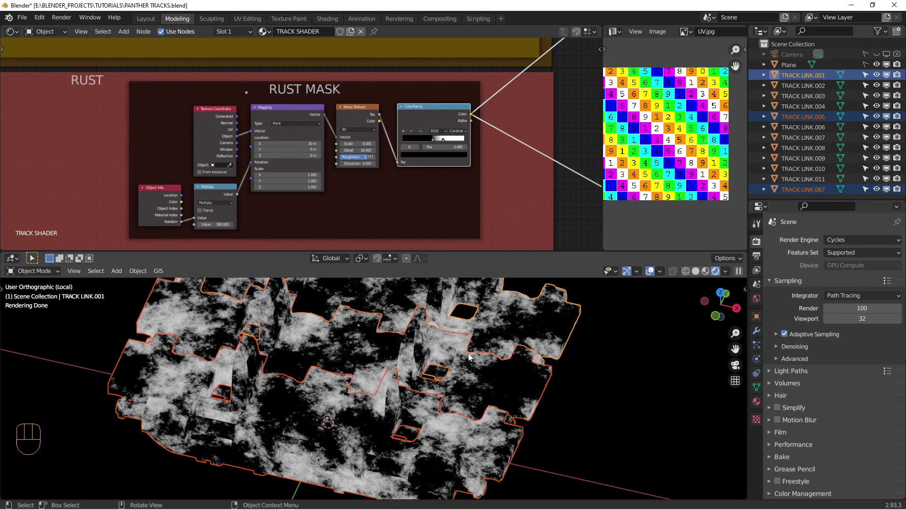
# Step: Preview the Mix Shader driven by the RUST MASK on the track links and enlarge the 3D viewport
pyautogui.scroll(-8, 441, 160)
pyautogui.moveTo(566, 203); pyautogui.dragTo(366, 169, button='middle')
pyautogui.scroll(4, 375, 174)
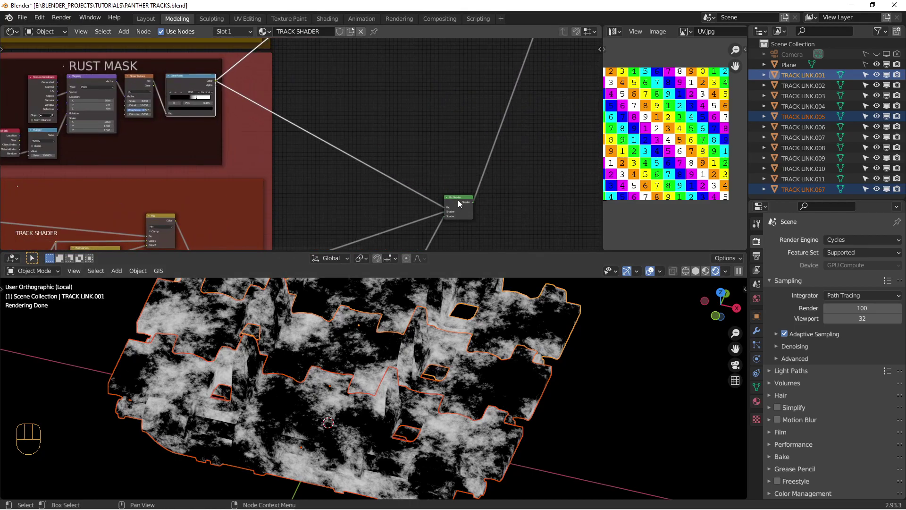
pyautogui.keyDown('ctrl'); pyautogui.keyDown('shift'); pyautogui.click(458, 203); pyautogui.keyUp('shift'); pyautogui.keyUp('ctrl')
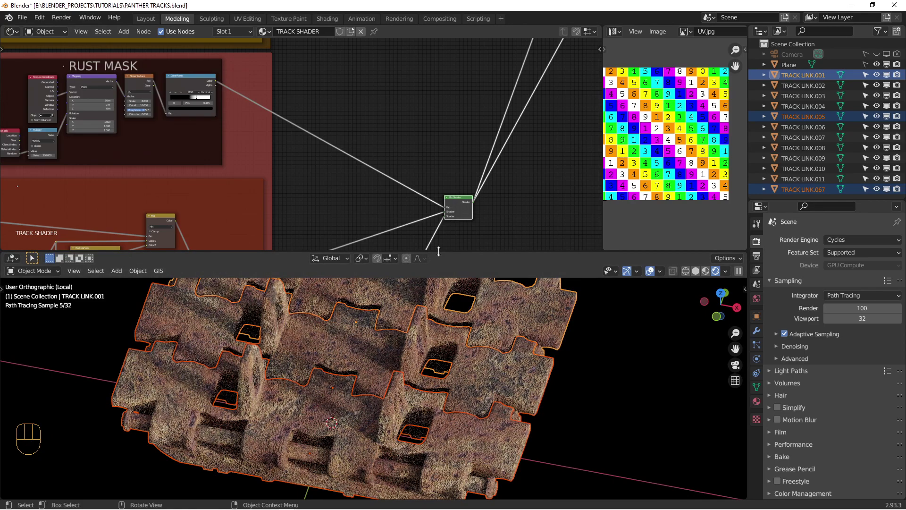
pyautogui.moveTo(439, 251); pyautogui.dragTo(438, 222)
pyautogui.keyDown('alt'); pyautogui.keyDown('shift'); pyautogui.moveTo(396, 325); pyautogui.dragTo(424, 360); pyautogui.keyUp('shift'); pyautogui.keyUp('alt')
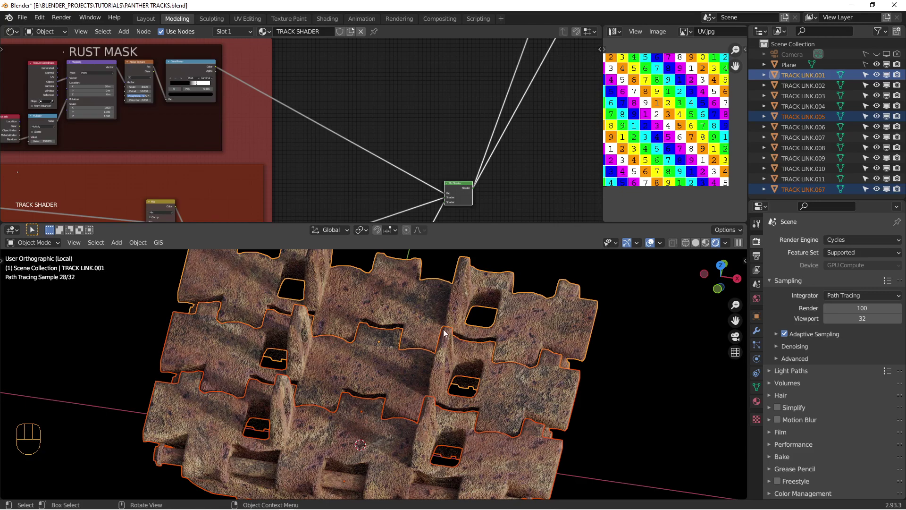
# Step: Find the yellow frame's Principled BSDF and display the whole _original.jpg soil texture in the image editor
pyautogui.scroll(-4, 354, 105)
pyautogui.moveTo(329, 94); pyautogui.dragTo(386, 148, button='middle')
pyautogui.scroll(4, 386, 148)
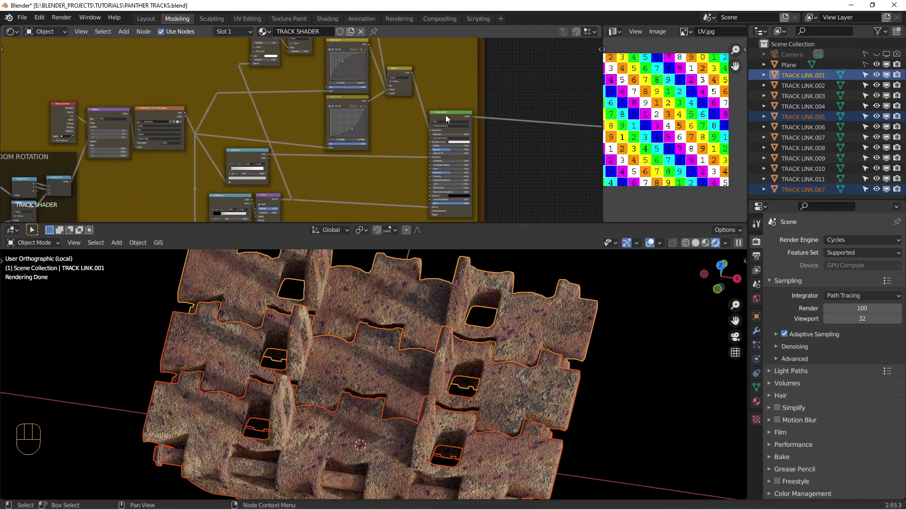
pyautogui.click(684, 31)
pyautogui.click(694, 56)
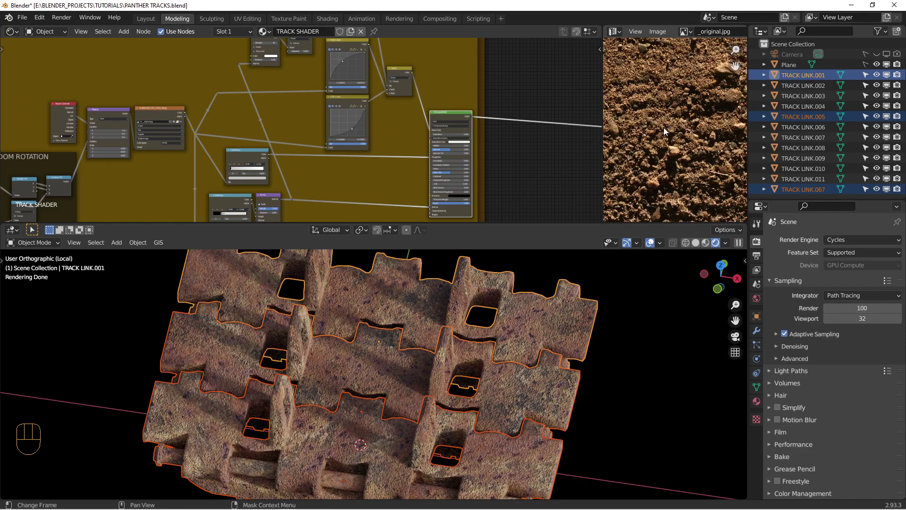
pyautogui.scroll(-6, 663, 127)
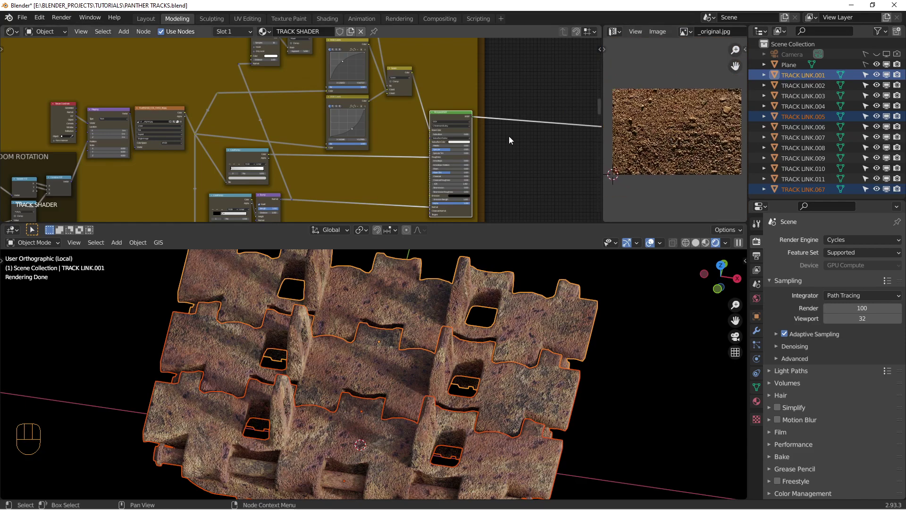
# Step: Preview the yellow frame's Roughness ColorRamp on the track links, followed by the ColorRamp feeding its Bump node
pyautogui.moveTo(163, 110); pyautogui.dragTo(246, 106, button='middle')
pyautogui.click(245, 111)
pyautogui.scroll(1, 305, 140)
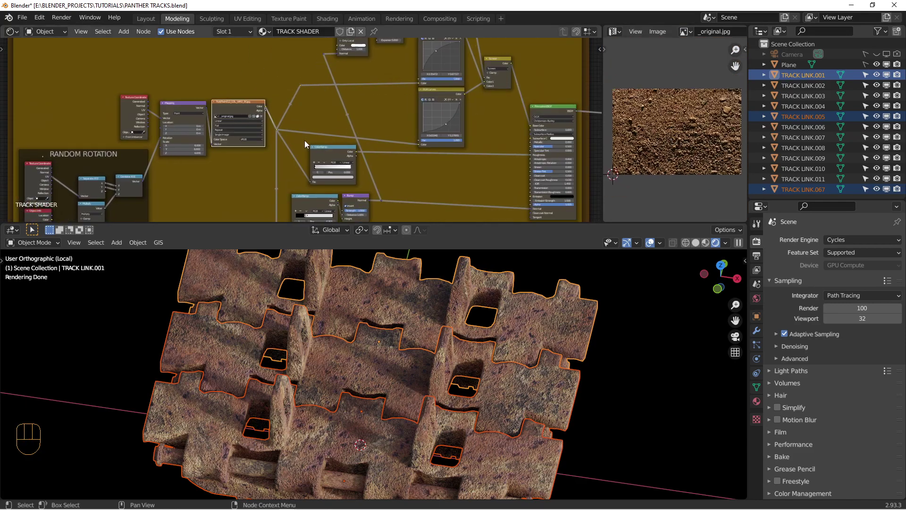
pyautogui.scroll(2, 306, 137)
pyautogui.keyDown('ctrl'); pyautogui.keyDown('shift'); pyautogui.click(352, 120); pyautogui.keyUp('shift'); pyautogui.keyUp('ctrl')
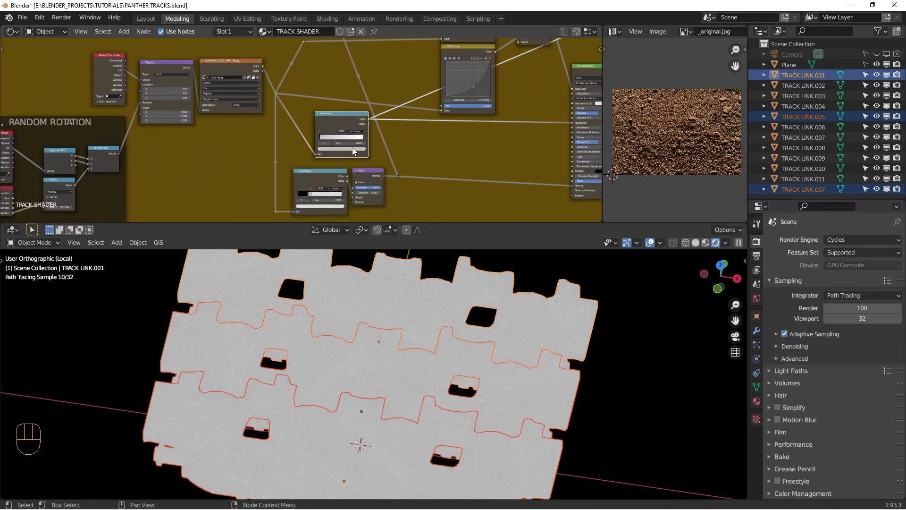
pyautogui.keyDown('ctrl'); pyautogui.keyDown('shift'); pyautogui.click(330, 174); pyautogui.keyUp('shift'); pyautogui.keyUp('ctrl')
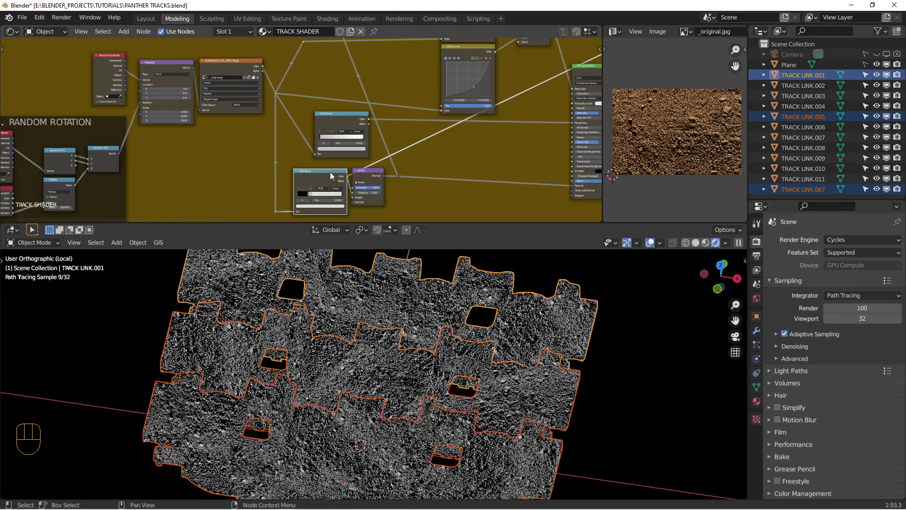
# Step: Preview the DIRT SHADER's Principled BSDF on the track links with all links deselected
pyautogui.scroll(-4, 371, 140)
pyautogui.moveTo(424, 100); pyautogui.dragTo(349, 134, button='middle')
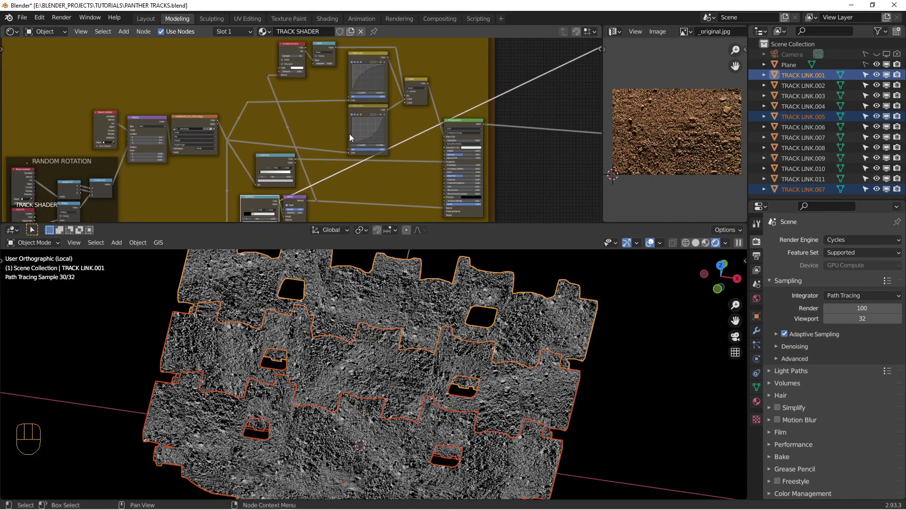
pyautogui.keyDown('ctrl'); pyautogui.keyDown('shift'); pyautogui.click(465, 121); pyautogui.keyUp('shift'); pyautogui.keyUp('ctrl')
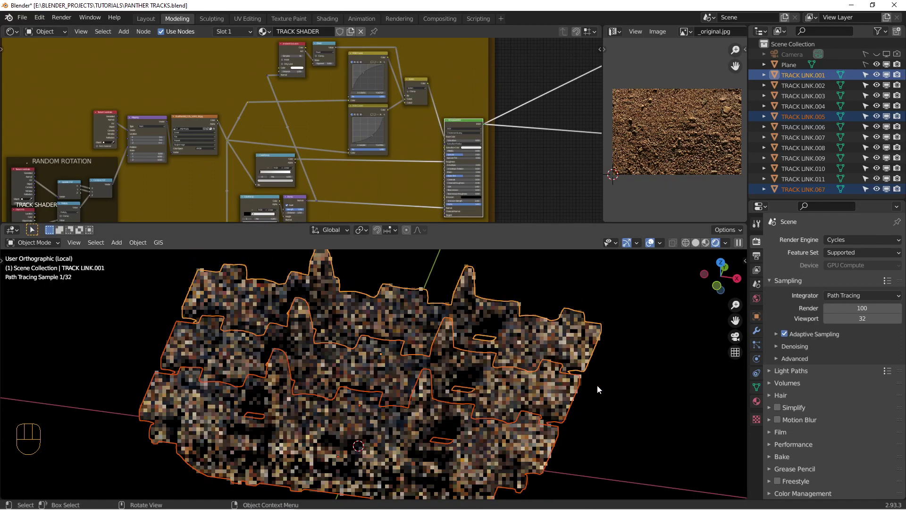
pyautogui.click(597, 384)
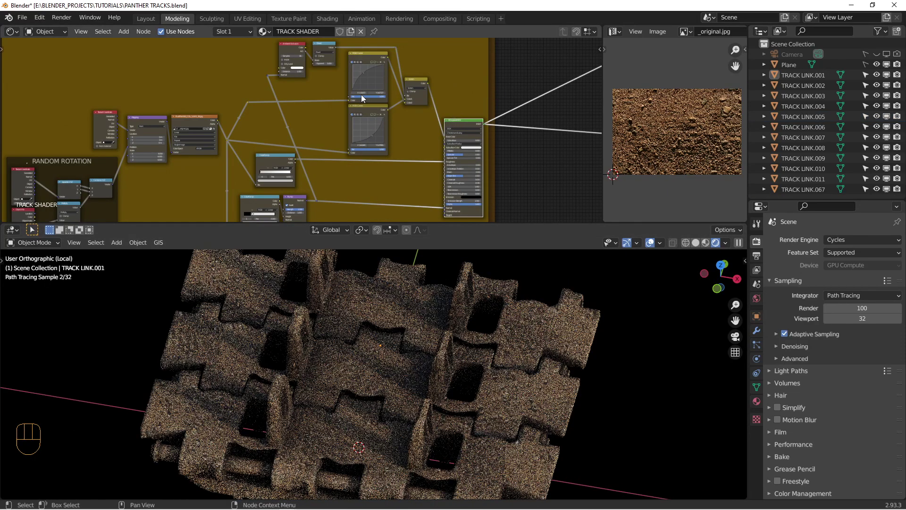
# Step: Preview the DIRT SHADER's upper RGB Curves node on the track links, followed by its lower RGB Curves node
pyautogui.moveTo(361, 94); pyautogui.dragTo(384, 101, button='middle')
pyautogui.scroll(1, 380, 116)
pyautogui.moveTo(378, 144); pyautogui.dragTo(382, 122, button='middle')
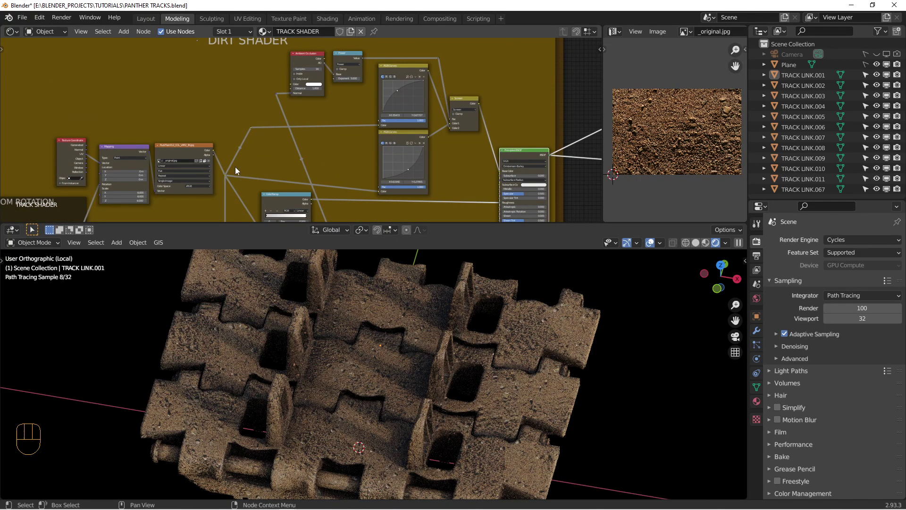
pyautogui.keyDown('ctrl'); pyautogui.keyDown('shift'); pyautogui.click(418, 68); pyautogui.keyUp('shift'); pyautogui.keyUp('ctrl')
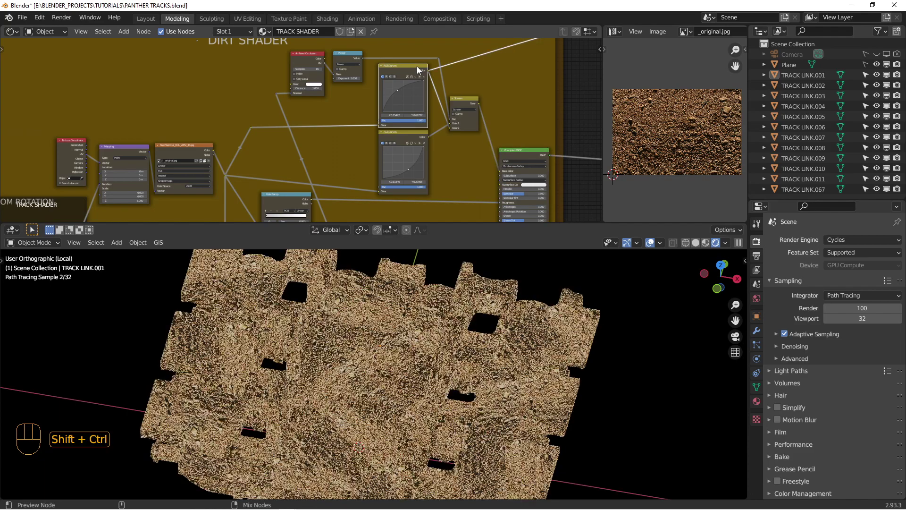
pyautogui.keyDown('ctrl'); pyautogui.keyDown('shift'); pyautogui.click(414, 134); pyautogui.keyUp('shift'); pyautogui.keyUp('ctrl')
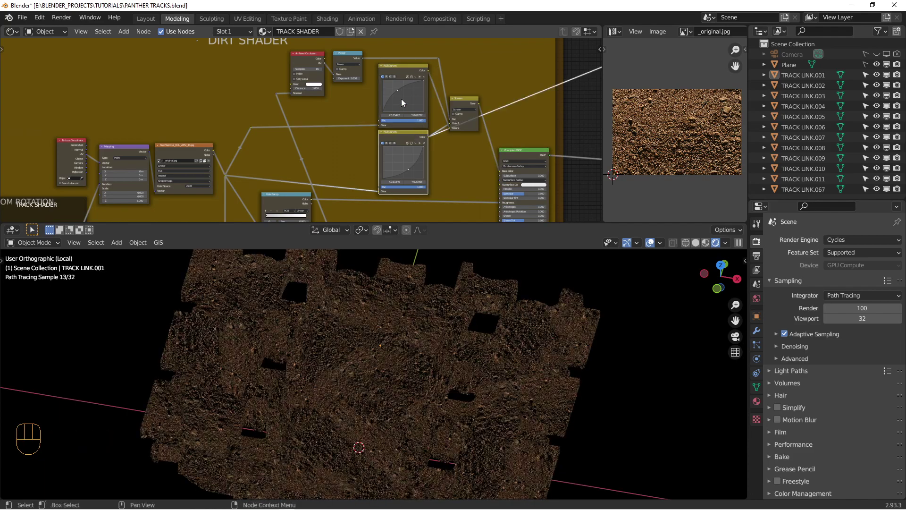
# Step: Preview the DIRT SHADER's Power node, fed by Ambient Occlusion, on the track links
pyautogui.moveTo(403, 103); pyautogui.dragTo(369, 109, button='middle')
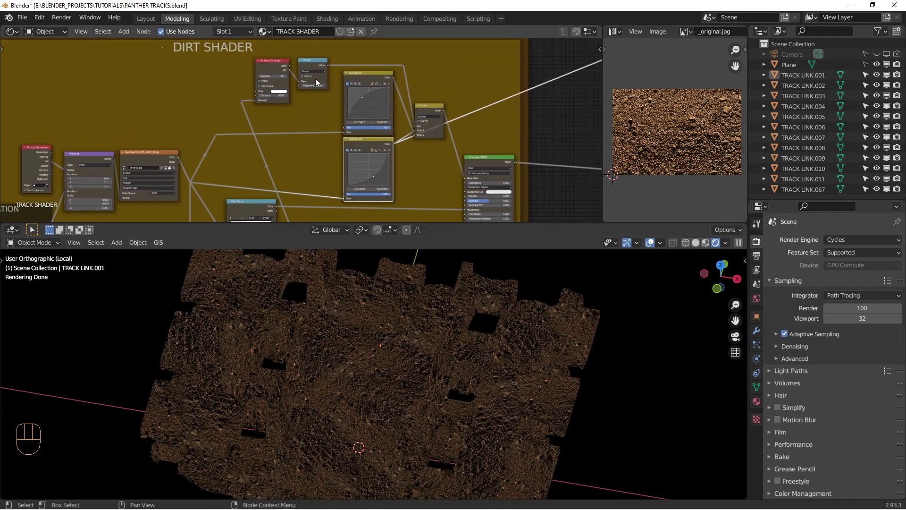
pyautogui.scroll(4, 317, 82)
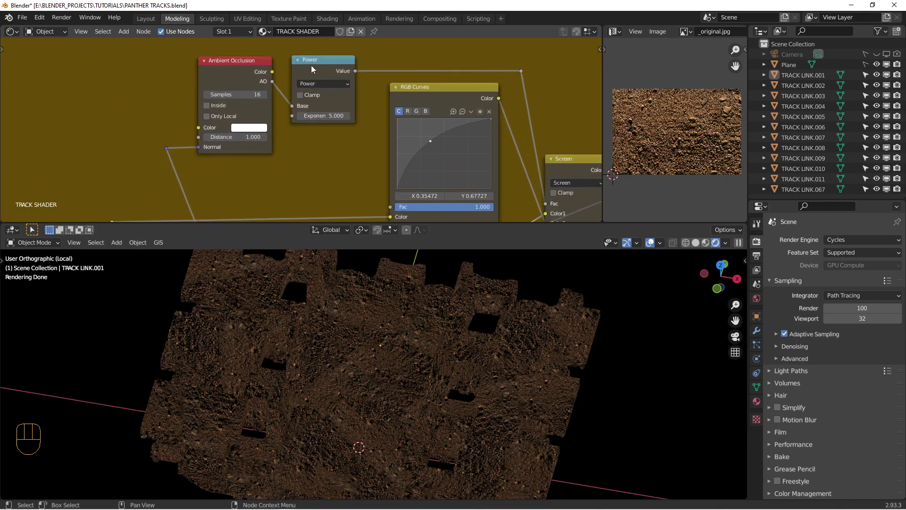
pyautogui.keyDown('ctrl'); pyautogui.keyDown('shift'); pyautogui.click(330, 61); pyautogui.keyUp('shift'); pyautogui.keyUp('ctrl')
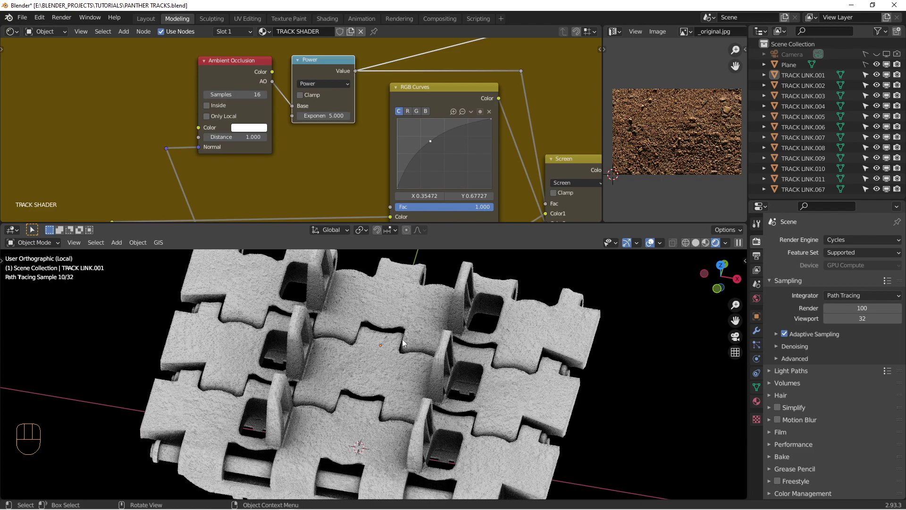
# Step: Return from the Power node to previewing the DIRT SHADER's complete Principled BSDF on the track links
pyautogui.scroll(-5, 463, 168)
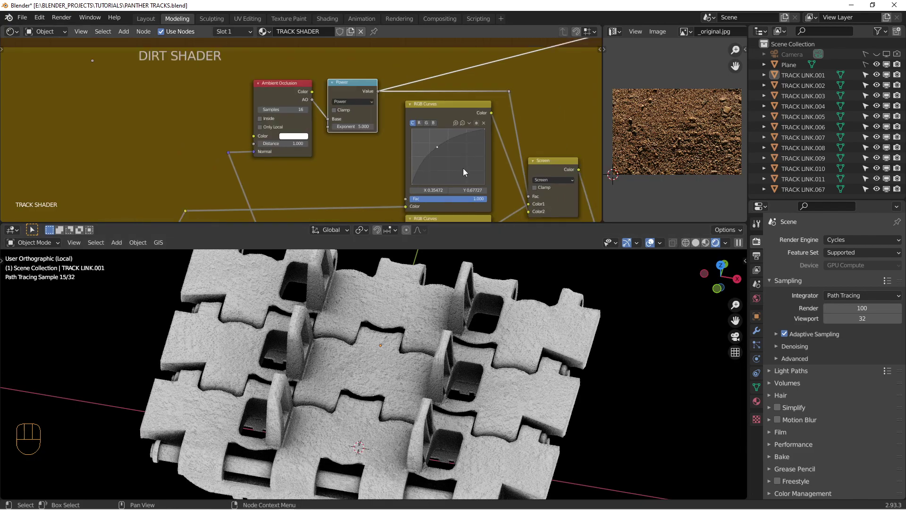
pyautogui.moveTo(463, 168); pyautogui.dragTo(373, 110, button='middle')
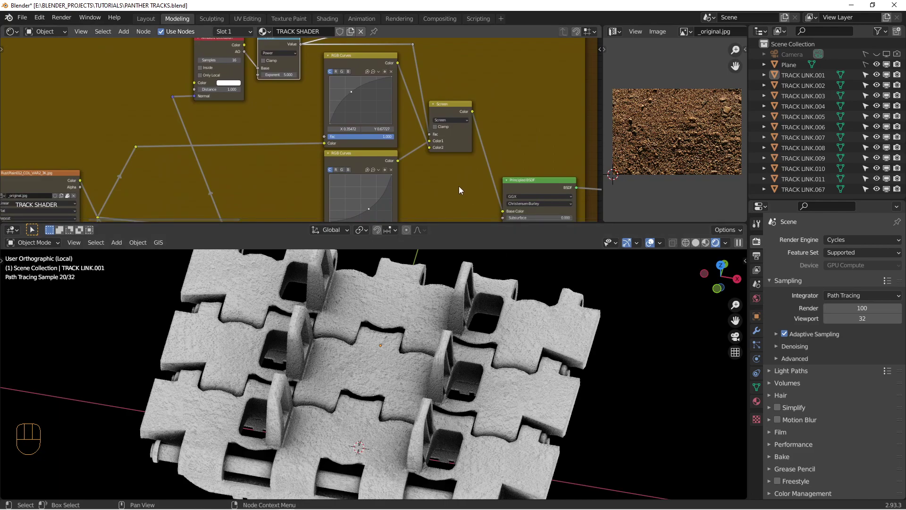
pyautogui.moveTo(506, 158); pyautogui.dragTo(497, 152, button='middle')
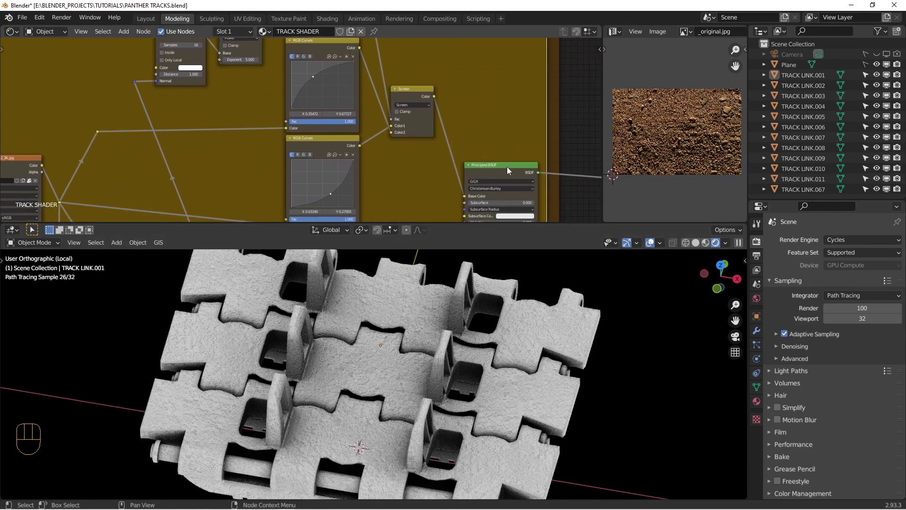
pyautogui.click(506, 166)
pyautogui.keyDown('ctrl'); pyautogui.keyDown('shift'); pyautogui.click(496, 166); pyautogui.keyUp('shift'); pyautogui.keyUp('ctrl')
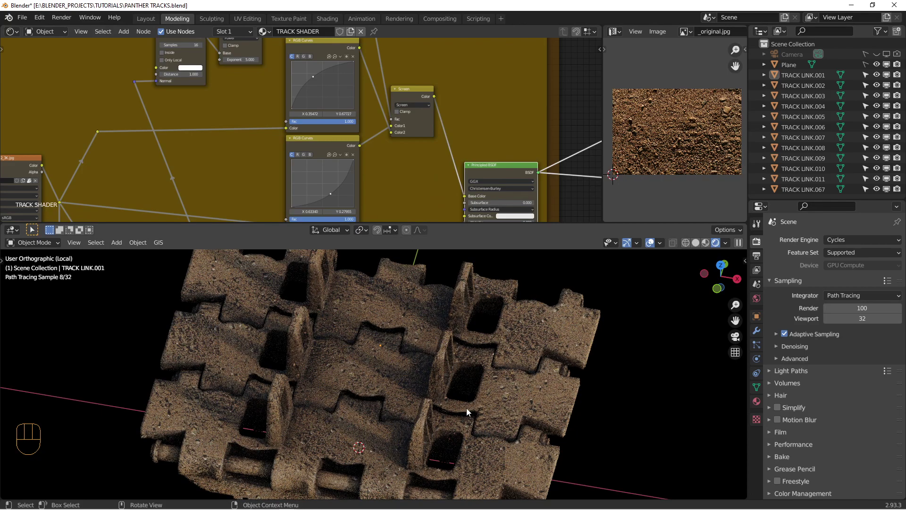
# Step: Find the DIRT MASK frame and preview its final Screen node on the track links
pyautogui.moveTo(301, 101); pyautogui.dragTo(330, 157, button='middle')
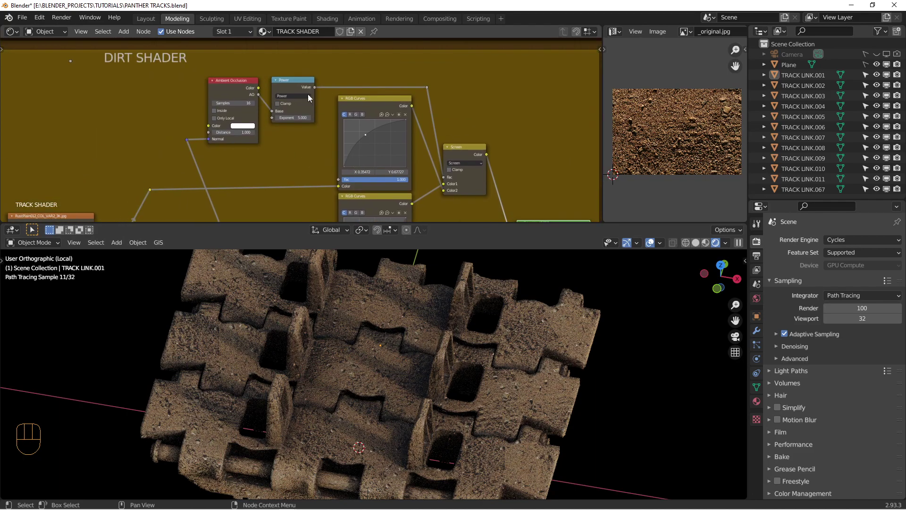
pyautogui.scroll(-2, 313, 111)
pyautogui.moveTo(334, 45); pyautogui.dragTo(351, 158, button='middle')
pyautogui.scroll(1, 350, 156)
pyautogui.moveTo(464, 175); pyautogui.dragTo(334, 153, button='middle')
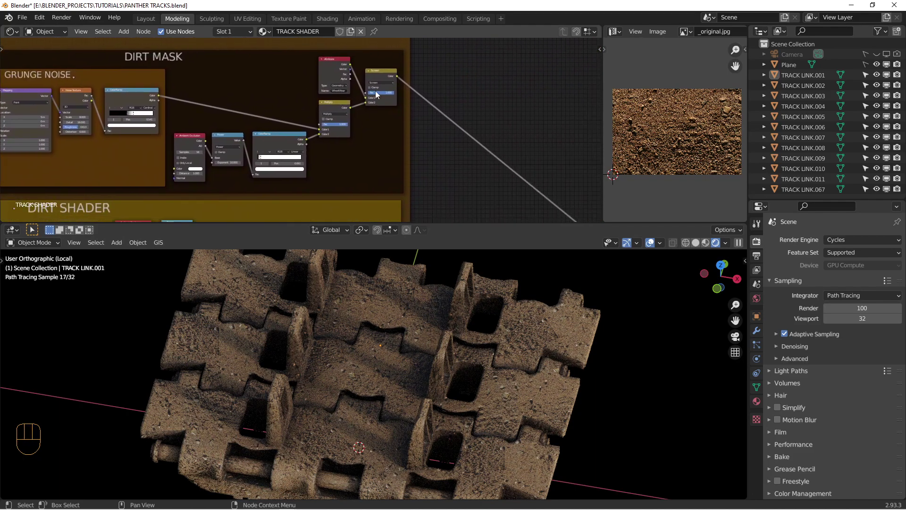
pyautogui.click(375, 75)
pyautogui.keyDown('ctrl'); pyautogui.keyDown('shift'); pyautogui.click(375, 74); pyautogui.keyUp('shift'); pyautogui.keyUp('ctrl')
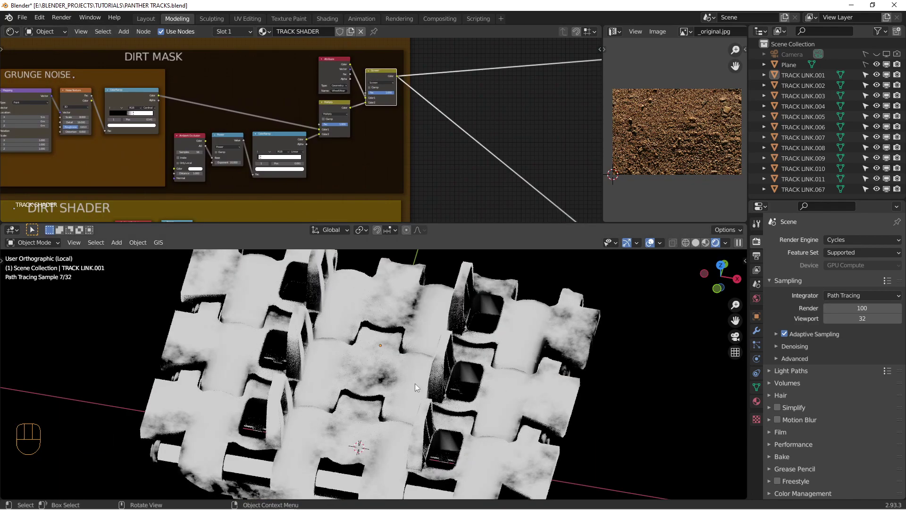
# Step: Examine the GRUNGE NOISE nodes, and preview the DIRT MASK ColorRamp fed by the Ambient Occlusion and Power nodes
pyautogui.moveTo(275, 163); pyautogui.dragTo(381, 151, button='middle')
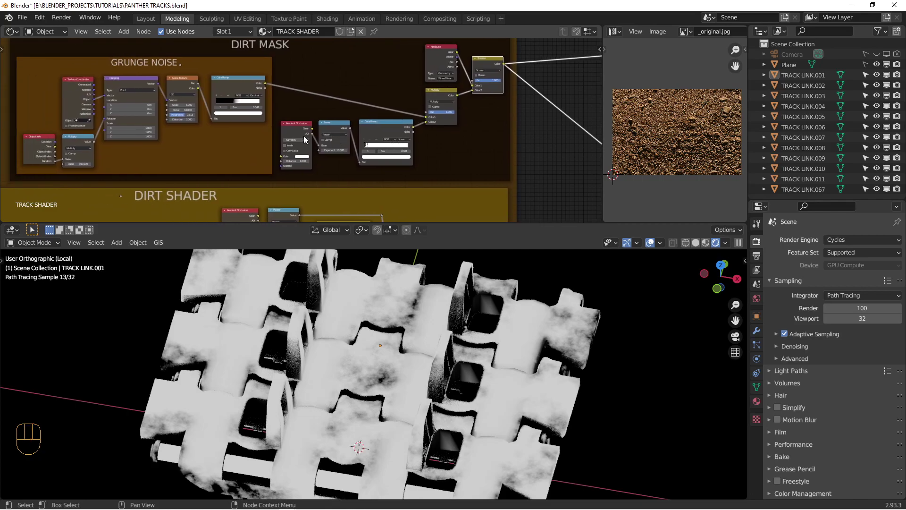
pyautogui.scroll(-3, 305, 136)
pyautogui.moveTo(260, 125); pyautogui.dragTo(379, 135, button='middle')
pyautogui.scroll(6, 378, 135)
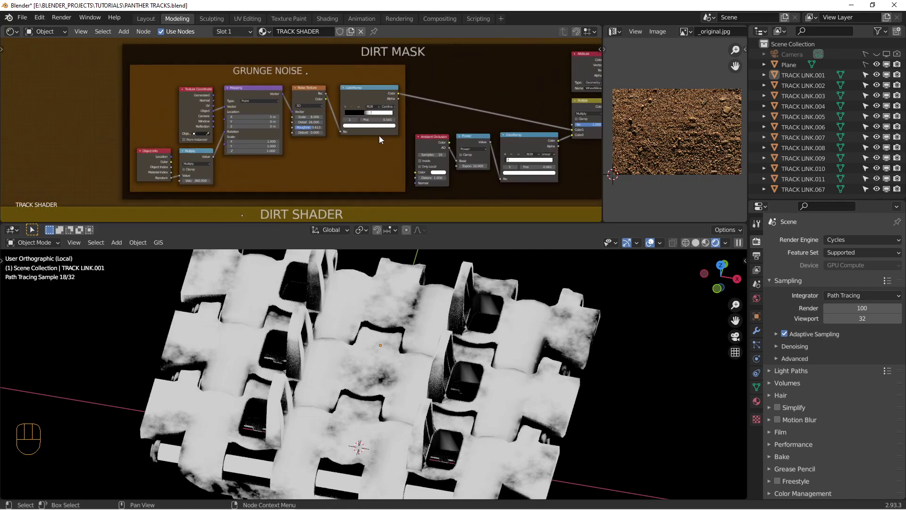
pyautogui.scroll(2, 189, 163)
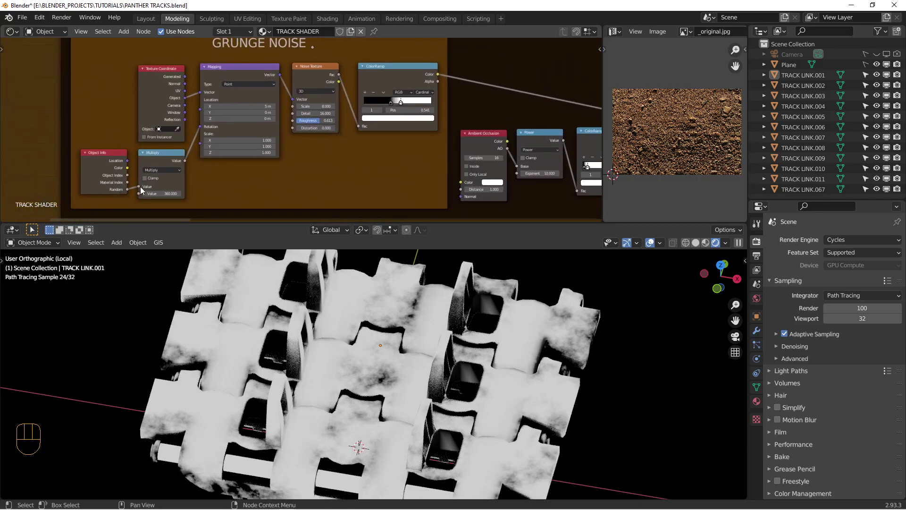
pyautogui.moveTo(515, 149); pyautogui.dragTo(236, 155, button='middle')
pyautogui.moveTo(308, 118)
pyautogui.mouseDown(button='middle')
pyautogui.moveTo(298, 138)
pyautogui.moveTo(299, 128)
pyautogui.mouseUp(button='middle')
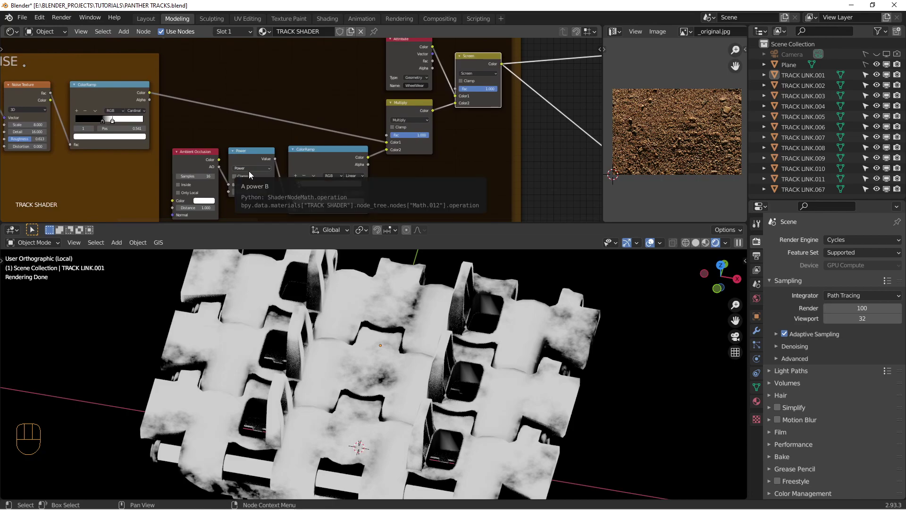
pyautogui.click(326, 161)
pyautogui.keyDown('ctrl'); pyautogui.keyDown('shift'); pyautogui.click(327, 158); pyautogui.keyUp('shift'); pyautogui.keyUp('ctrl')
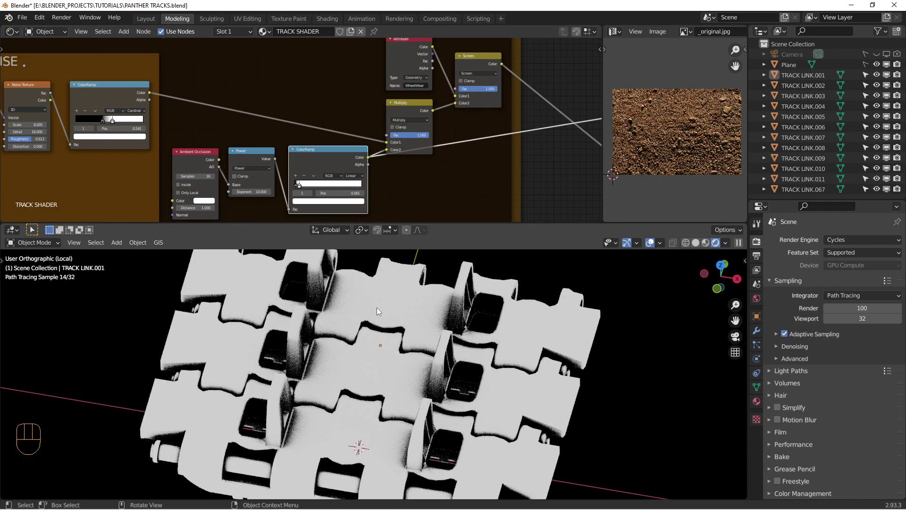
# Step: Find the WheelWear Attribute node, and inspect TRACK LINK.001's painted colours in Vertex Paint mode with solid shading
pyautogui.moveTo(475, 175); pyautogui.dragTo(369, 166, button='middle')
pyautogui.scroll(2, 369, 168)
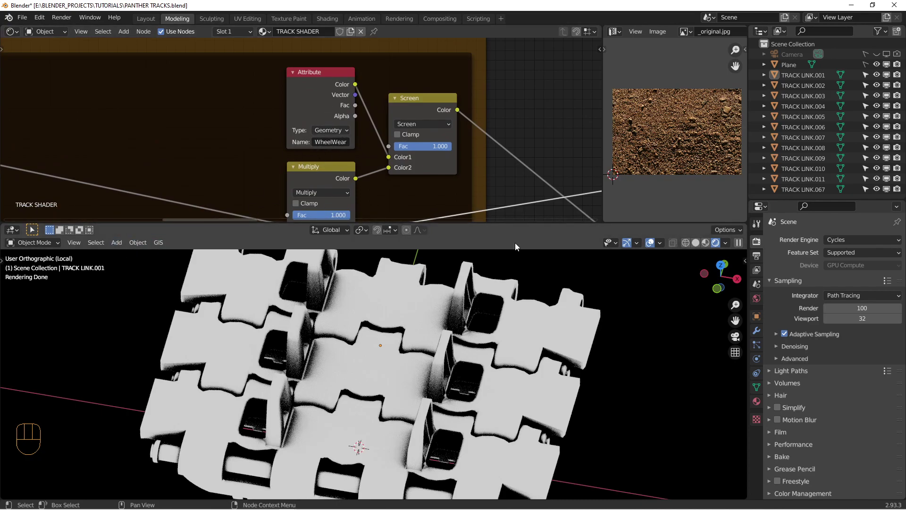
pyautogui.click(695, 242)
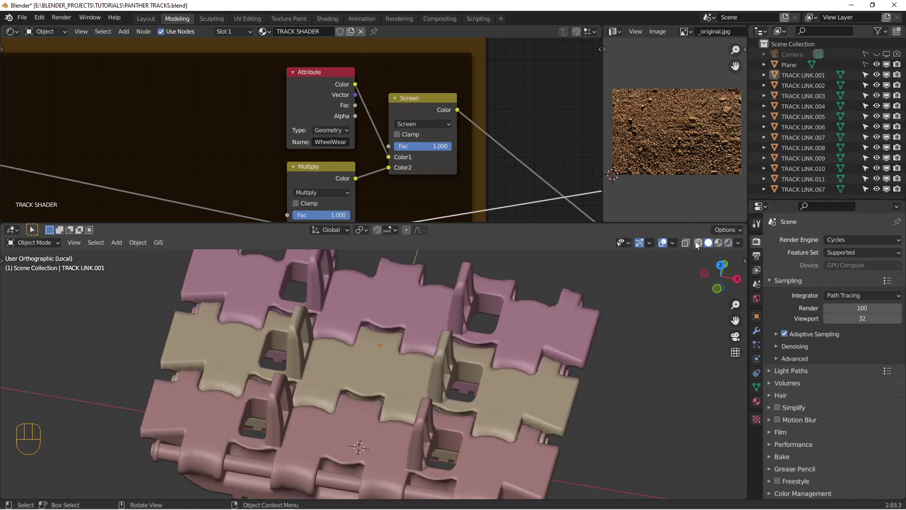
pyautogui.click(254, 301)
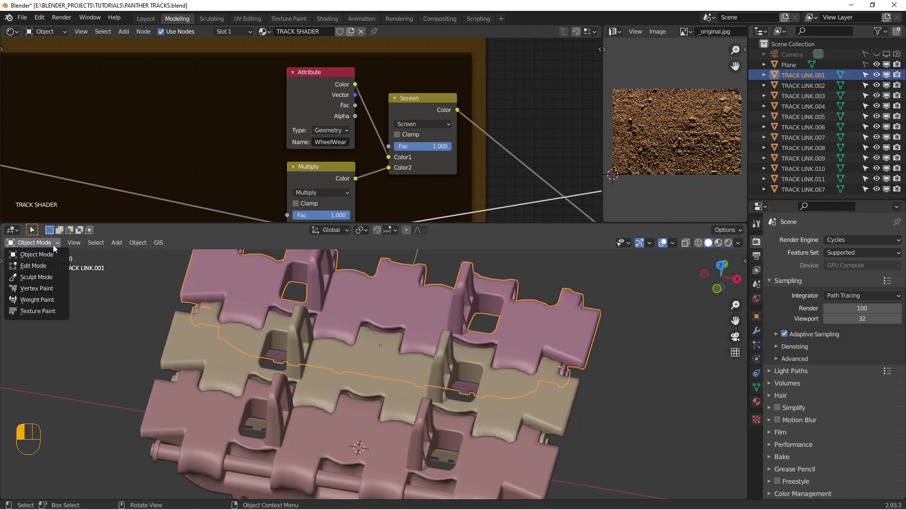
pyautogui.click(52, 244)
pyautogui.click(43, 289)
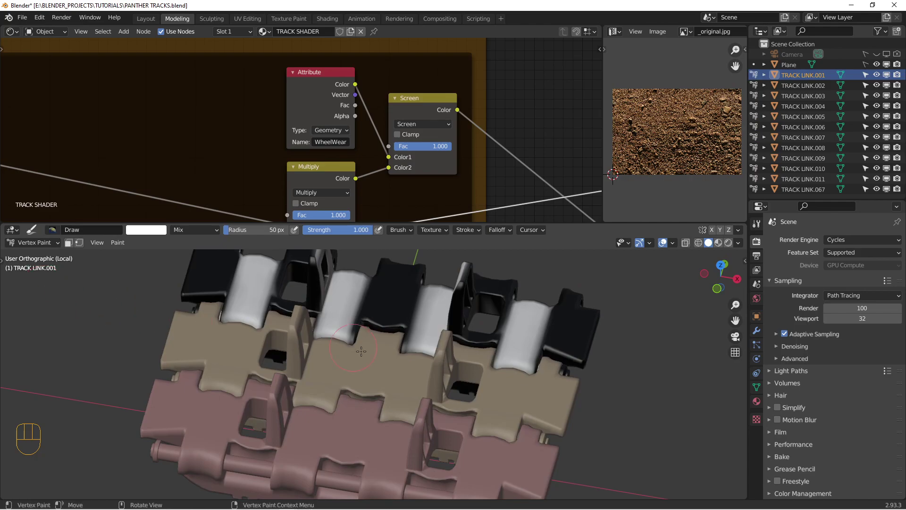
pyautogui.moveTo(339, 347); pyautogui.dragTo(238, 329, button='middle')
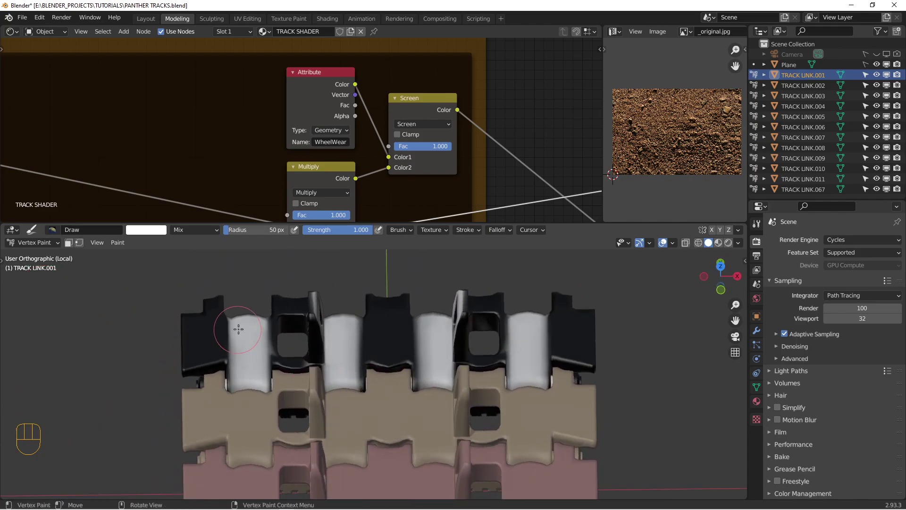
pyautogui.moveTo(438, 326); pyautogui.dragTo(387, 288, button='middle')
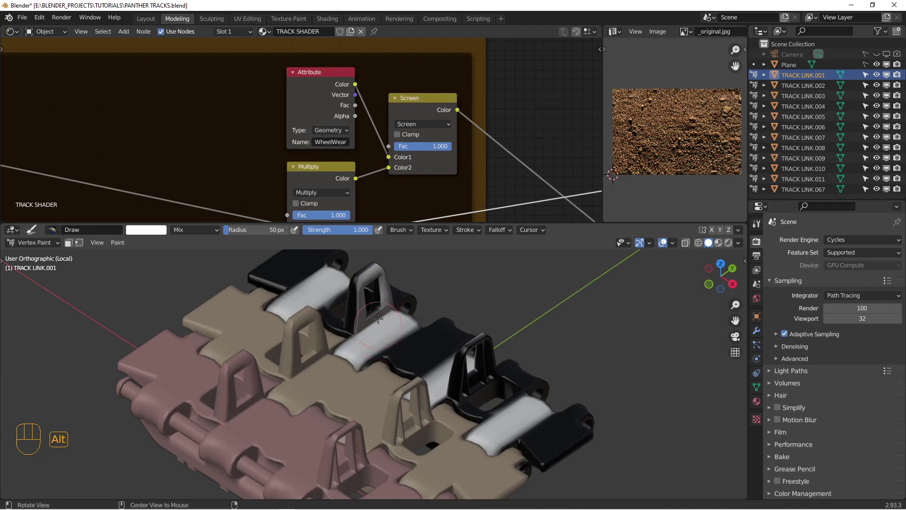
pyautogui.keyDown('alt'); pyautogui.moveTo(359, 348); pyautogui.dragTo(437, 358, button='middle'); pyautogui.keyUp('alt')
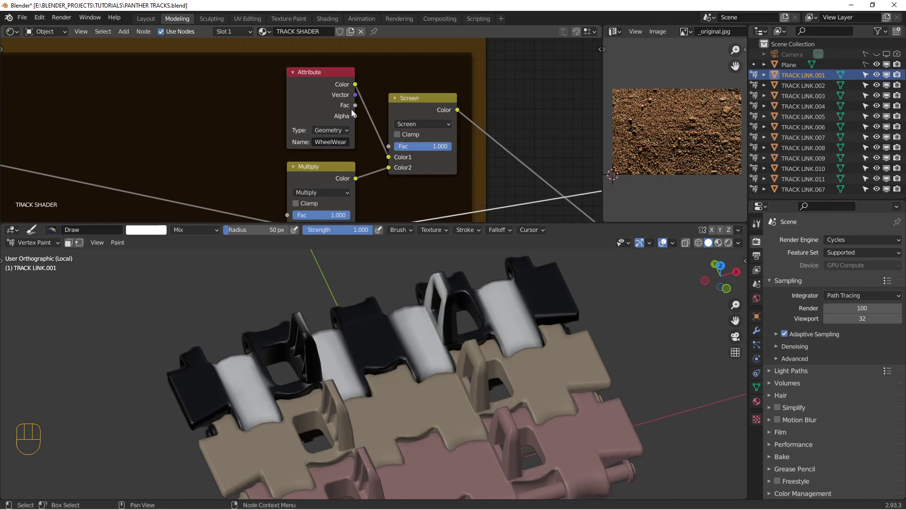
# Step: Preview the DIRT MASK Screen node in rendered shading, and return TRACK LINK.001 to Object Mode to inspect the mask
pyautogui.click(418, 110)
pyautogui.keyDown('ctrl'); pyautogui.keyDown('shift'); pyautogui.click(419, 109); pyautogui.keyUp('shift'); pyautogui.keyUp('ctrl')
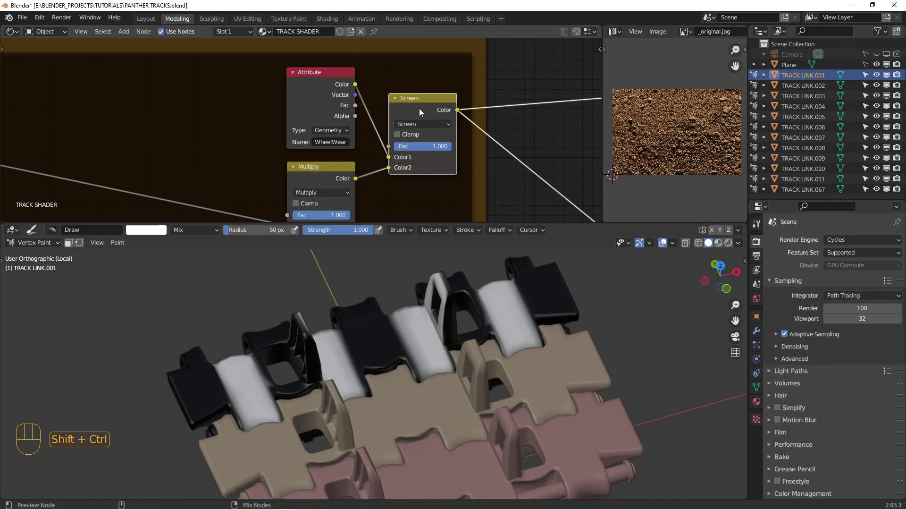
pyautogui.click(729, 242)
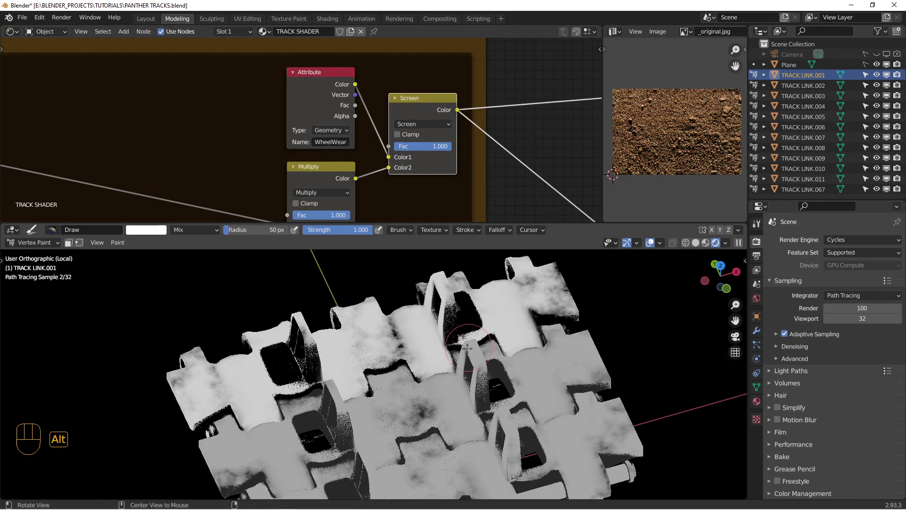
pyautogui.keyDown('alt'); pyautogui.moveTo(477, 333); pyautogui.dragTo(399, 356, button='middle'); pyautogui.keyUp('alt')
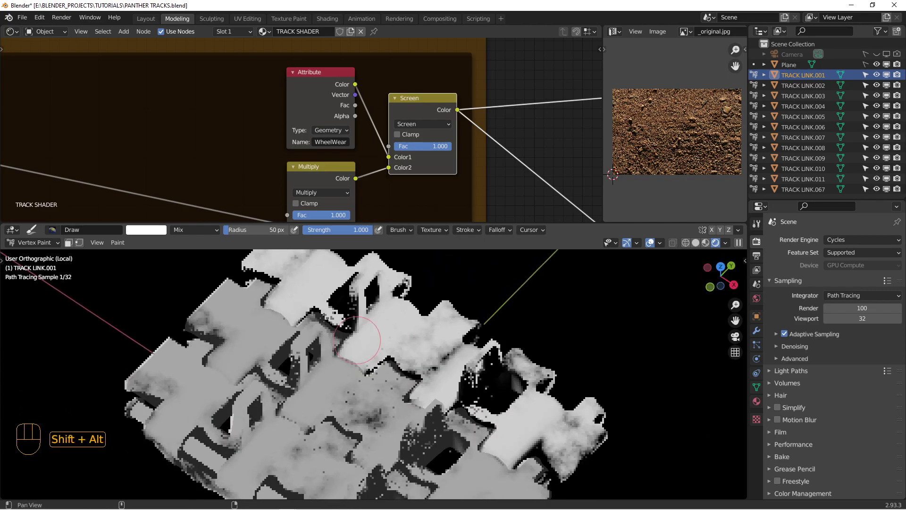
pyautogui.click(51, 242)
pyautogui.click(28, 259)
pyautogui.keyDown('alt'); pyautogui.moveTo(284, 276); pyautogui.dragTo(293, 272, button='middle'); pyautogui.keyUp('alt')
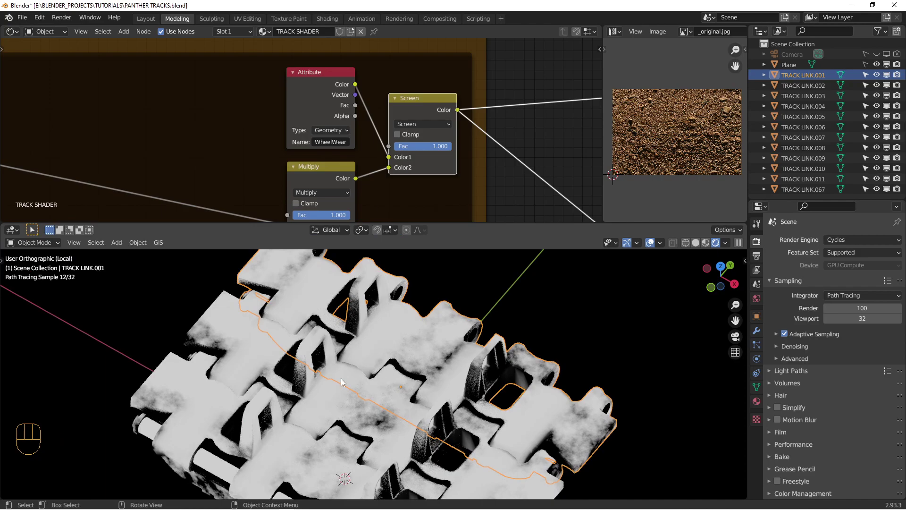
pyautogui.keyDown('alt'); pyautogui.moveTo(292, 310); pyautogui.dragTo(377, 357, button='middle'); pyautogui.keyUp('alt')
# Step: Find the teal frame above DIRT and preview its Mix Shader output on the track links
pyautogui.scroll(-5, 442, 170)
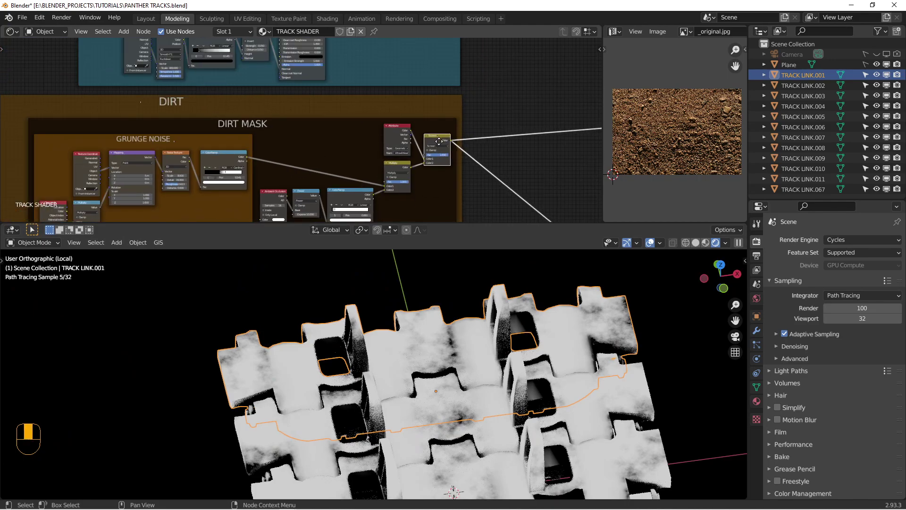
pyautogui.scroll(-2, 404, 123)
pyautogui.moveTo(411, 58); pyautogui.dragTo(423, 150, button='middle')
pyautogui.scroll(2, 426, 146)
pyautogui.scroll(2, 428, 126)
pyautogui.click(426, 90)
pyautogui.keyDown('ctrl'); pyautogui.keyDown('shift'); pyautogui.click(426, 90); pyautogui.keyUp('shift'); pyautogui.keyUp('ctrl')
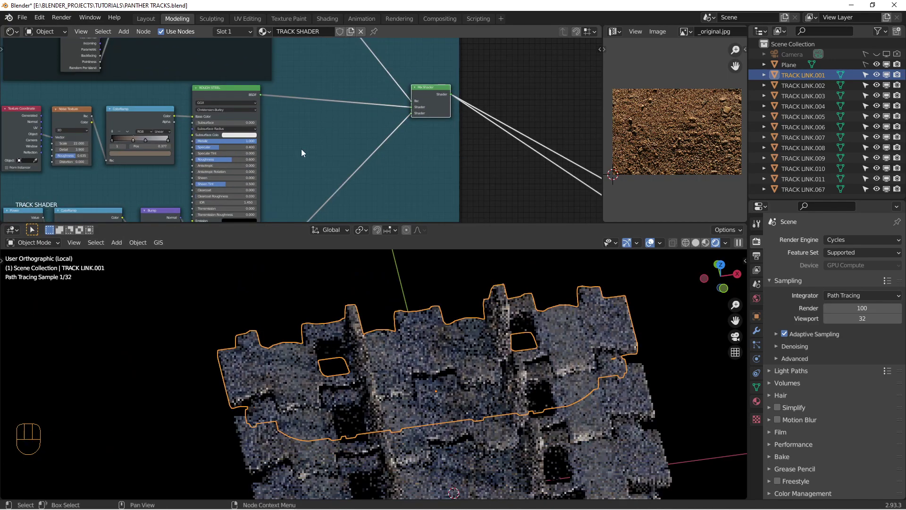
# Step: Examine the teal frame's steel Principled BSDF settings along with its noise ColorRamp and Voronoi-driven Bump nodes
pyautogui.moveTo(252, 158); pyautogui.dragTo(364, 117, button='middle')
pyautogui.scroll(1, 267, 109)
pyautogui.moveTo(208, 104); pyautogui.dragTo(285, 106, button='middle')
pyautogui.moveTo(353, 187); pyautogui.dragTo(394, 137, button='middle')
pyautogui.scroll(2, 394, 137)
pyautogui.scroll(3, 395, 137)
pyautogui.moveTo(443, 70); pyautogui.dragTo(429, 120, button='middle')
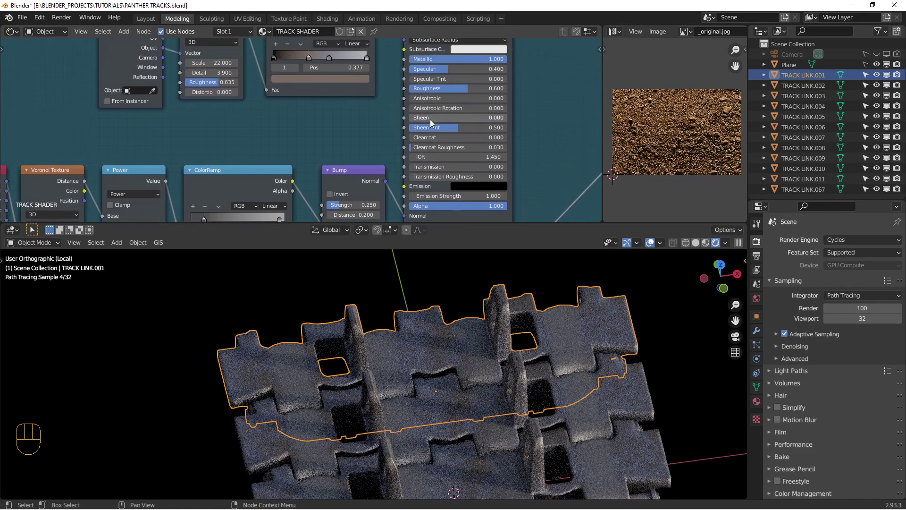
# Step: Examine the steel frame's second Principled BSDF with its Voronoi-driven Bump nodes, and deselect TRACK LINK.001 to inspect the steel from another angle
pyautogui.scroll(-3, 469, 126)
pyautogui.scroll(-2, 469, 125)
pyautogui.moveTo(471, 218); pyautogui.dragTo(445, 121, button='middle')
pyautogui.scroll(7, 443, 120)
pyautogui.scroll(-3, 446, 112)
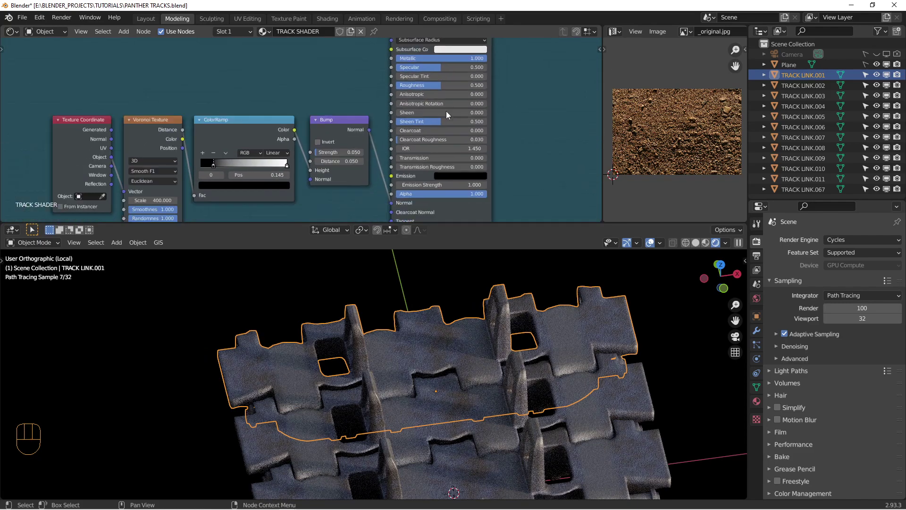
pyautogui.moveTo(404, 443); pyautogui.dragTo(295, 338, button='middle')
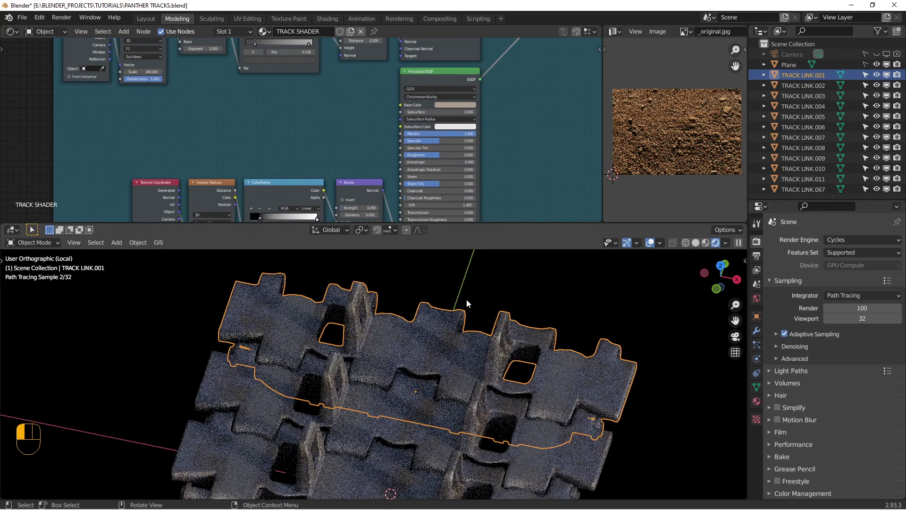
pyautogui.hotkey('alt', 'a')
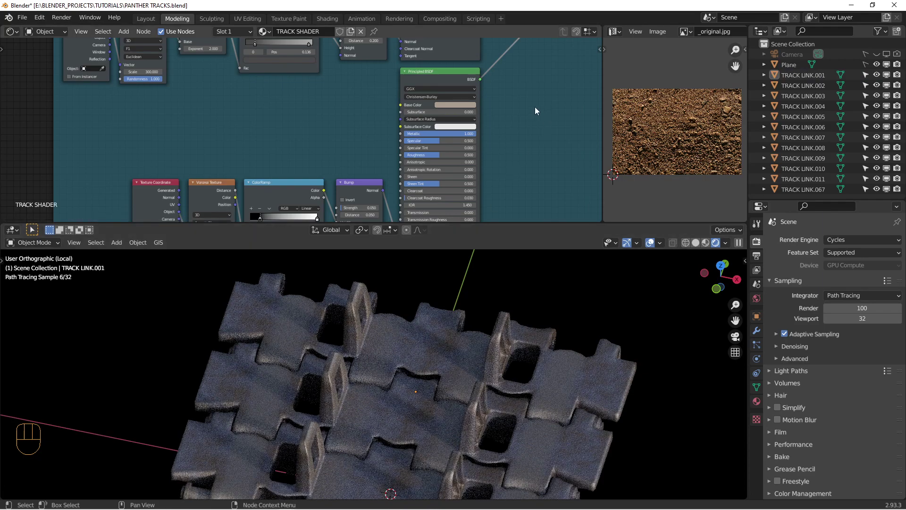
# Step: Find the EDGE WEAR MASK frame above STEEL and preview its Add node output on the track links
pyautogui.moveTo(453, 111); pyautogui.dragTo(421, 204, button='middle')
pyautogui.moveTo(451, 104); pyautogui.dragTo(396, 208, button='middle')
pyautogui.scroll(-9, 404, 143)
pyautogui.moveTo(394, 92); pyautogui.dragTo(417, 161, button='middle')
pyautogui.moveTo(435, 65); pyautogui.dragTo(382, 153, button='middle')
pyautogui.scroll(9, 382, 153)
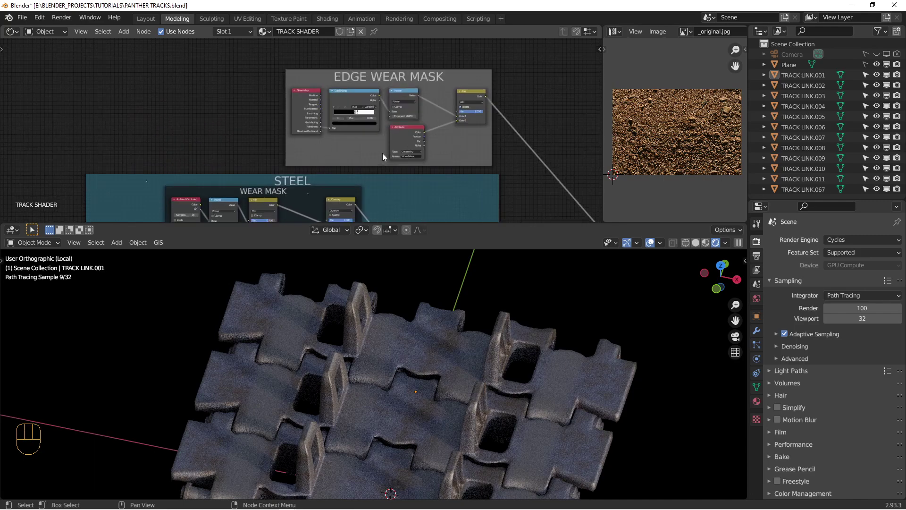
pyautogui.moveTo(430, 112); pyautogui.dragTo(379, 145, button='middle')
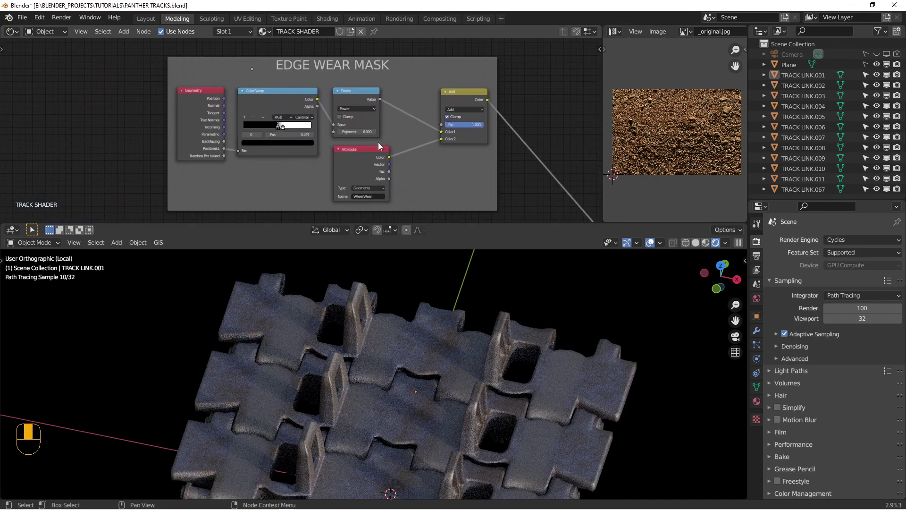
pyautogui.keyDown('ctrl'); pyautogui.keyDown('shift'); pyautogui.click(458, 92); pyautogui.keyUp('shift'); pyautogui.keyUp('ctrl')
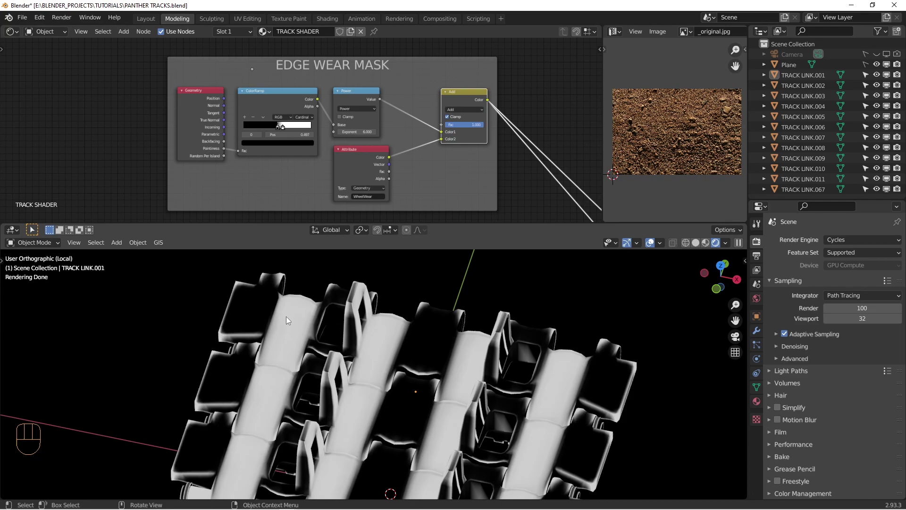
# Step: Preview the EDGE WEAR MASK's ColorRamp, Power and Add nodes in turn, inspecting the combined mask on the links from another angle
pyautogui.scroll(1, 343, 103)
pyautogui.moveTo(369, 147); pyautogui.dragTo(366, 130, button='middle')
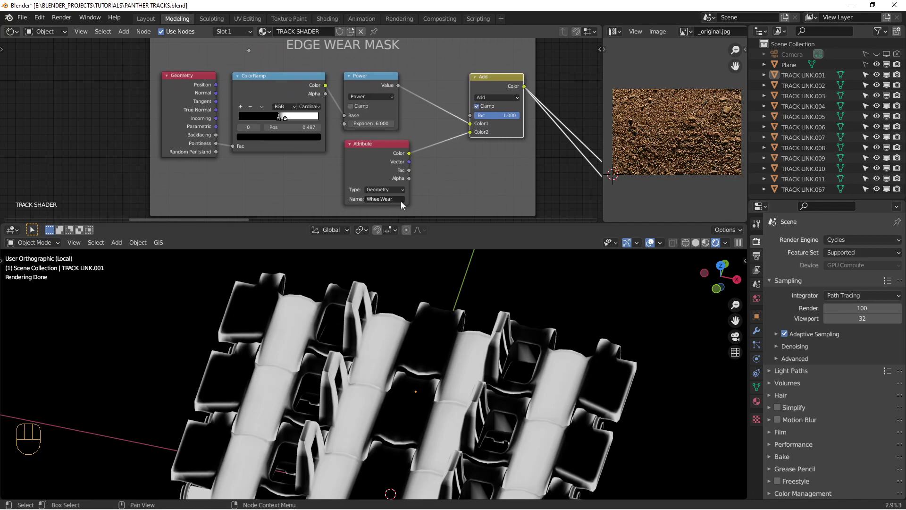
pyautogui.click(285, 83)
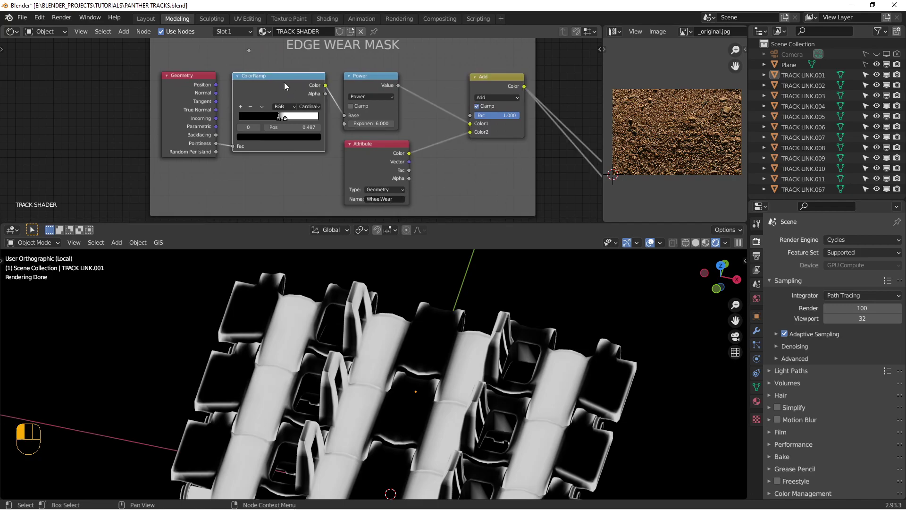
pyautogui.keyDown('ctrl'); pyautogui.keyDown('shift'); pyautogui.click(284, 82); pyautogui.keyUp('shift'); pyautogui.keyUp('ctrl')
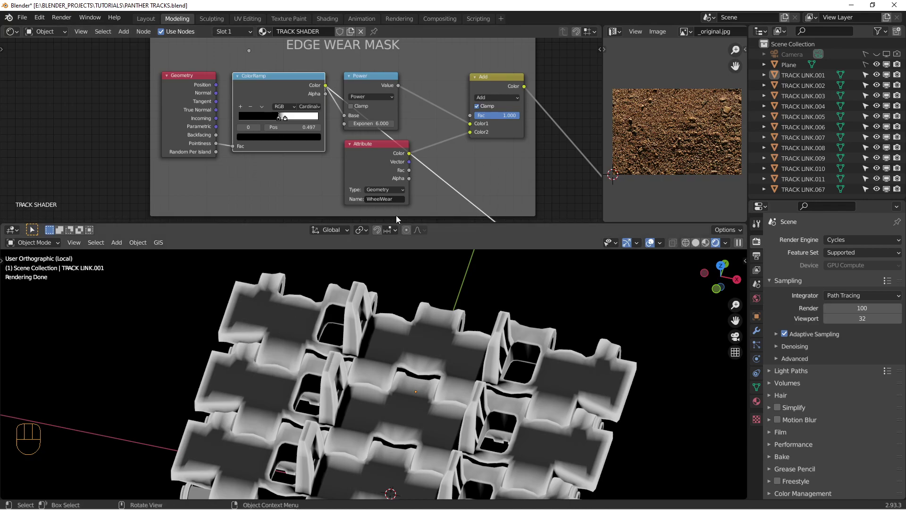
pyautogui.keyDown('ctrl'); pyautogui.keyDown('shift'); pyautogui.click(374, 79); pyautogui.keyUp('shift'); pyautogui.keyUp('ctrl')
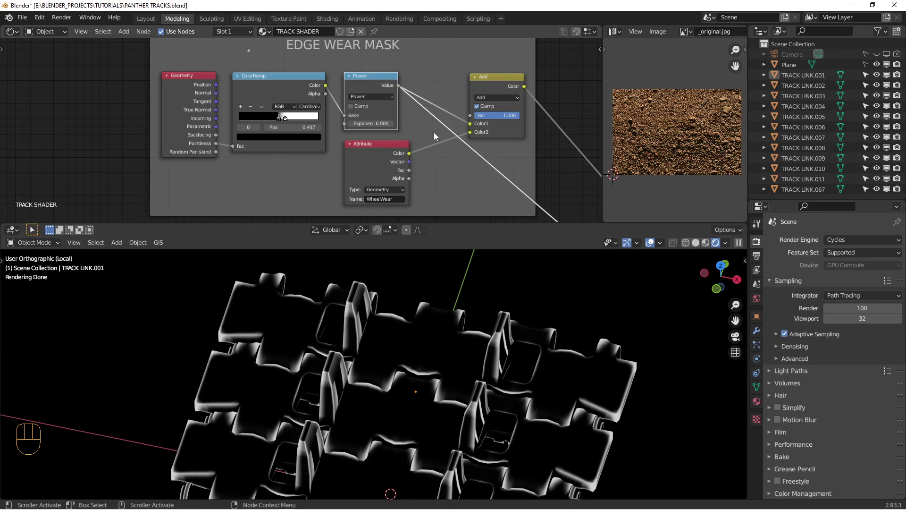
pyautogui.keyDown('ctrl'); pyautogui.keyDown('shift'); pyautogui.click(496, 79); pyautogui.keyUp('shift'); pyautogui.keyUp('ctrl')
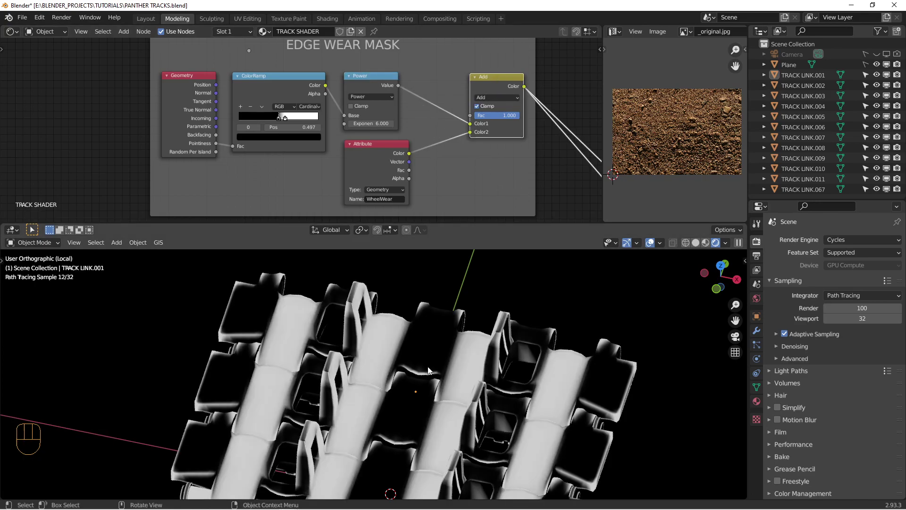
pyautogui.moveTo(428, 370); pyautogui.dragTo(387, 371, button='middle')
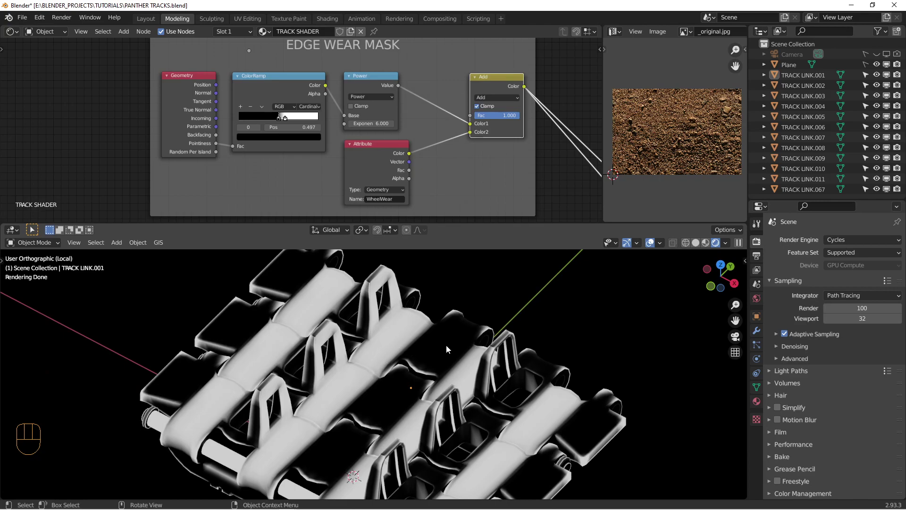
# Step: Find the Mix Shader that combines the layers before the Material Output and preview its result on the track links
pyautogui.scroll(-5, 501, 168)
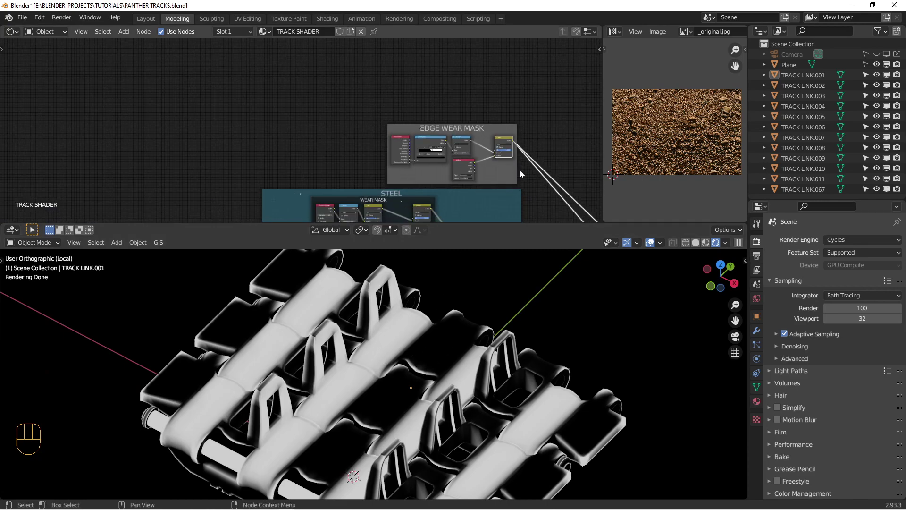
pyautogui.moveTo(507, 153); pyautogui.dragTo(466, 123, button='middle')
pyautogui.moveTo(546, 192); pyautogui.dragTo(403, 63, button='middle')
pyautogui.moveTo(571, 203)
pyautogui.mouseDown(button='middle')
pyautogui.moveTo(463, 139)
pyautogui.moveTo(430, 106)
pyautogui.mouseUp(button='middle')
pyautogui.scroll(3, 383, 137)
pyautogui.keyDown('ctrl'); pyautogui.keyDown('shift'); pyautogui.click(347, 114); pyautogui.keyUp('shift'); pyautogui.keyUp('ctrl')
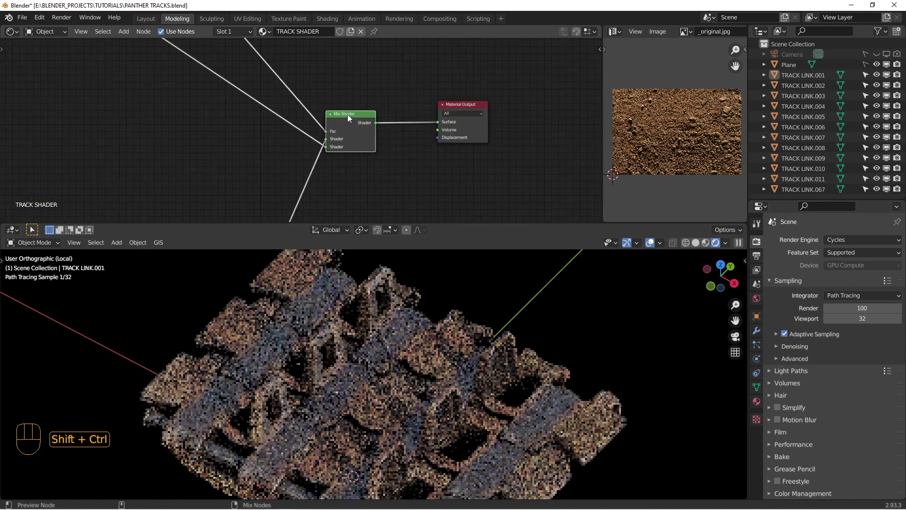
pyautogui.moveTo(393, 149); pyautogui.dragTo(442, 119, button='middle')
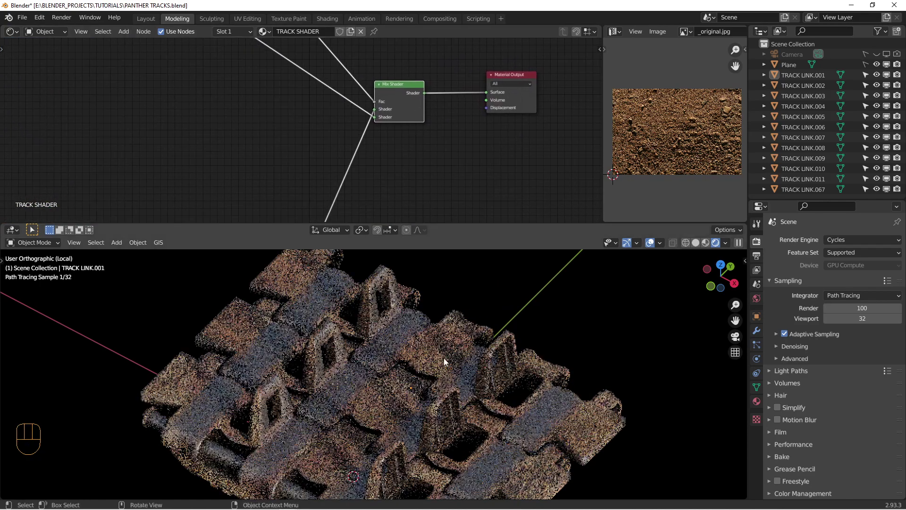